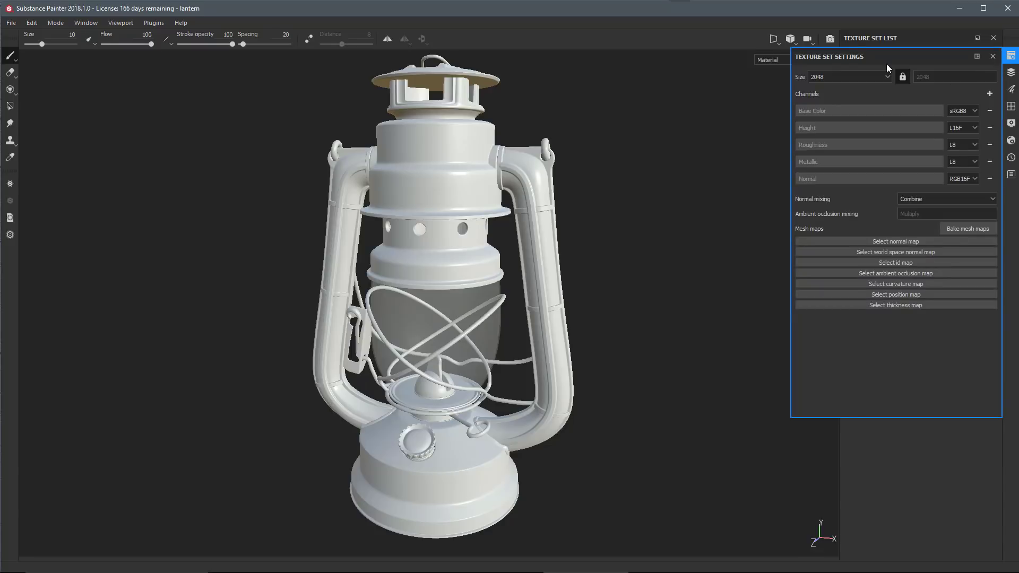
# Step: Set up mesh map baking with the Normal and Thickness maps excluded and an output size of 2048
pyautogui.moveTo(895, 56); pyautogui.dragTo(685, 104)
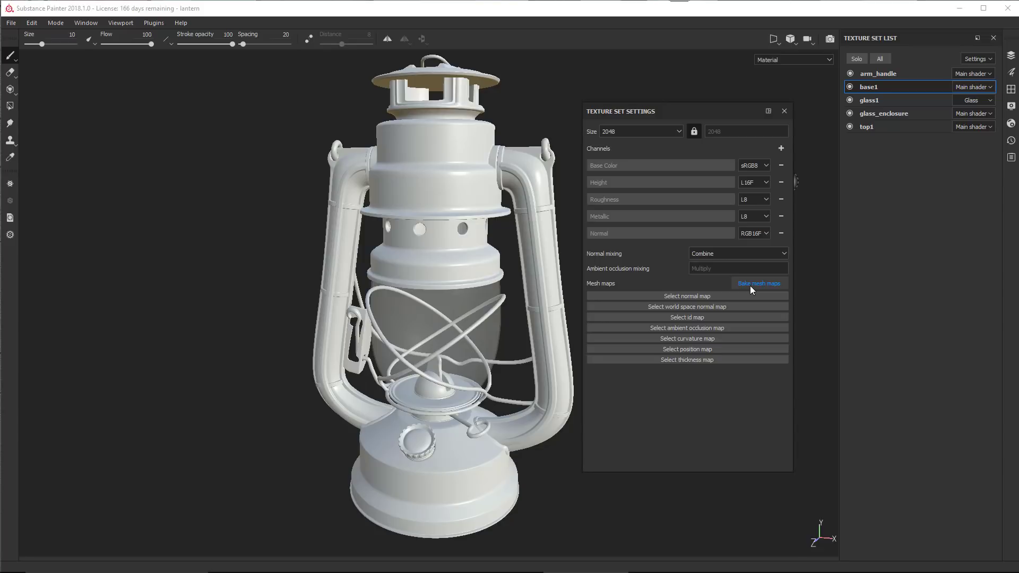
pyautogui.click(772, 286)
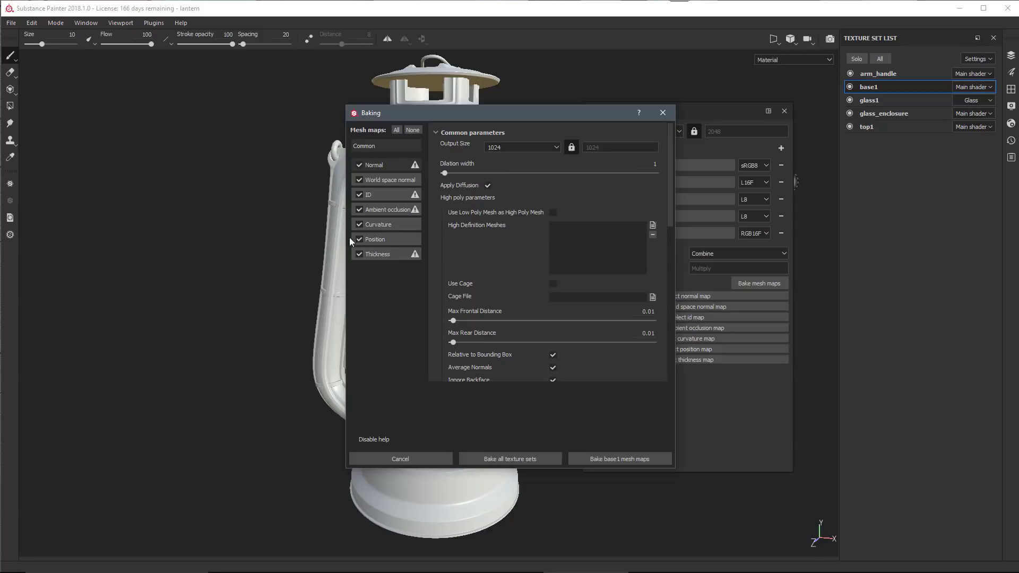
pyautogui.click(359, 165)
pyautogui.click(360, 255)
pyautogui.click(521, 147)
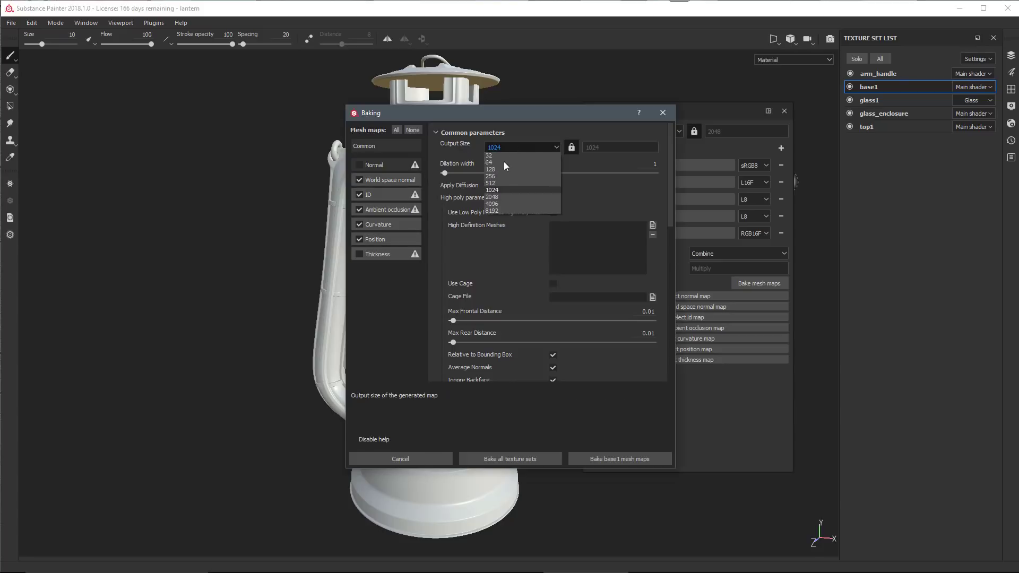
pyautogui.click(500, 197)
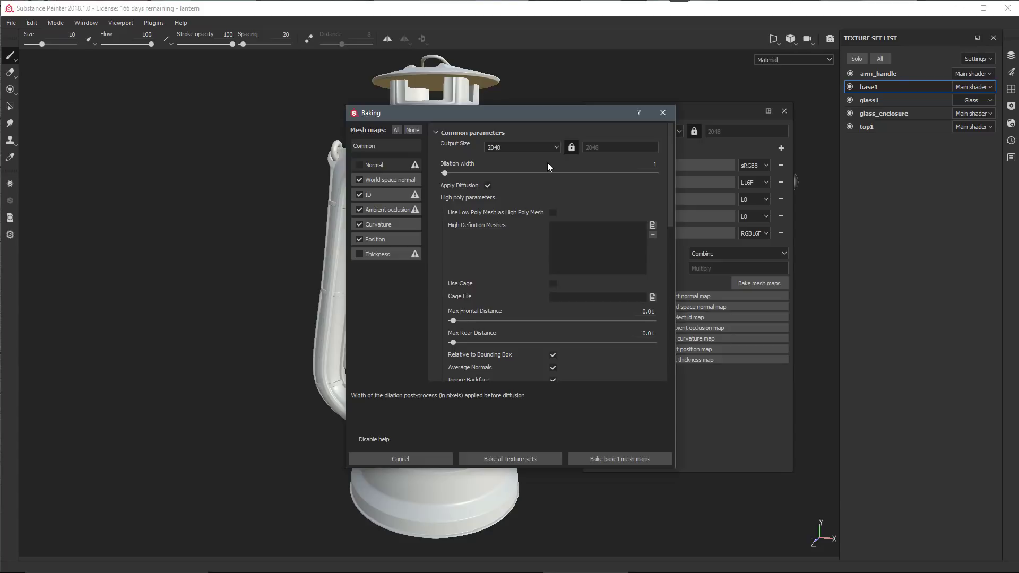
# Step: Set the ID baker's color source to Material Color and apply it to all texture sets
pyautogui.click(382, 194)
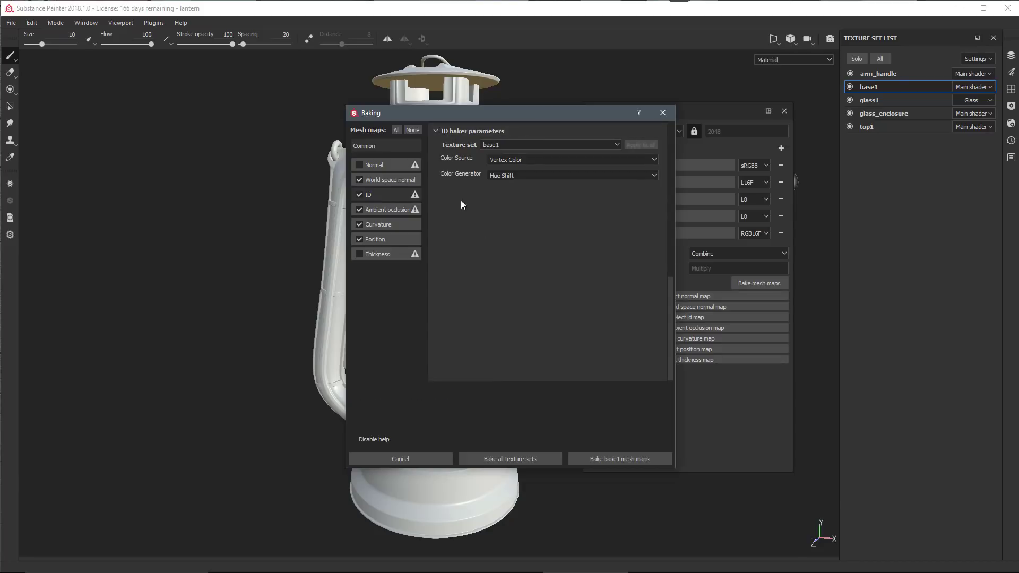
pyautogui.click(561, 160)
pyautogui.click(519, 174)
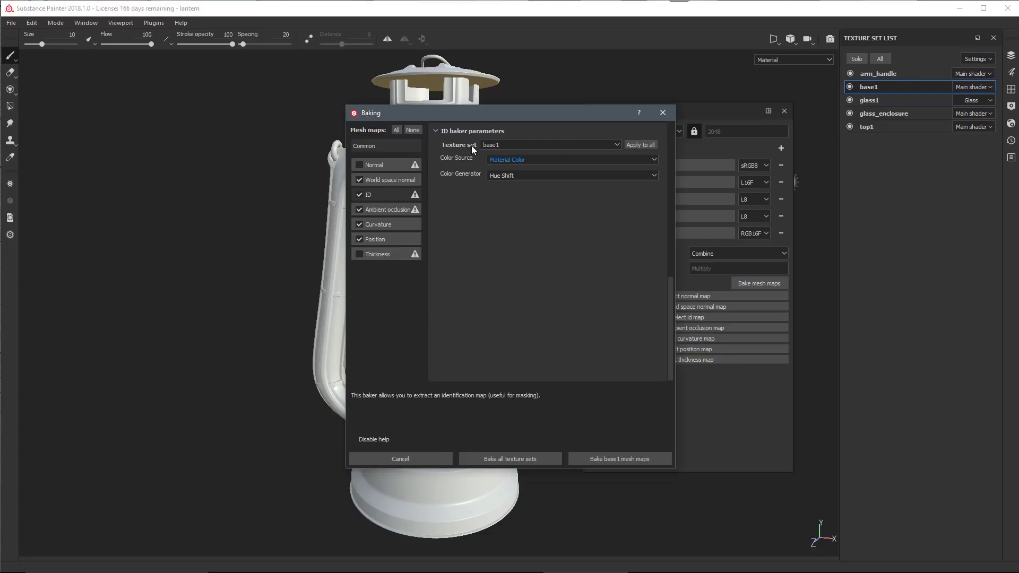
pyautogui.click(616, 143)
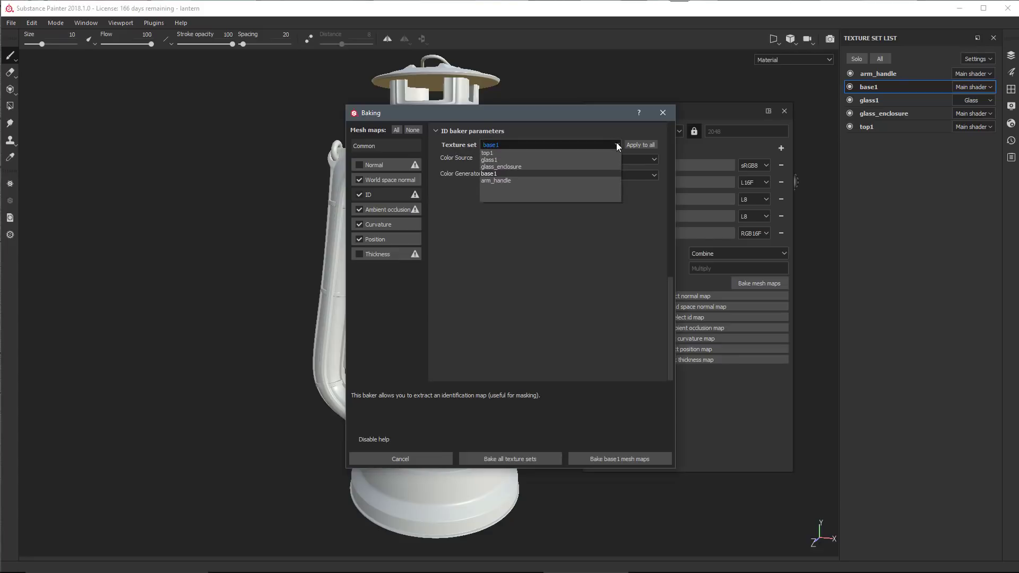
pyautogui.click(512, 174)
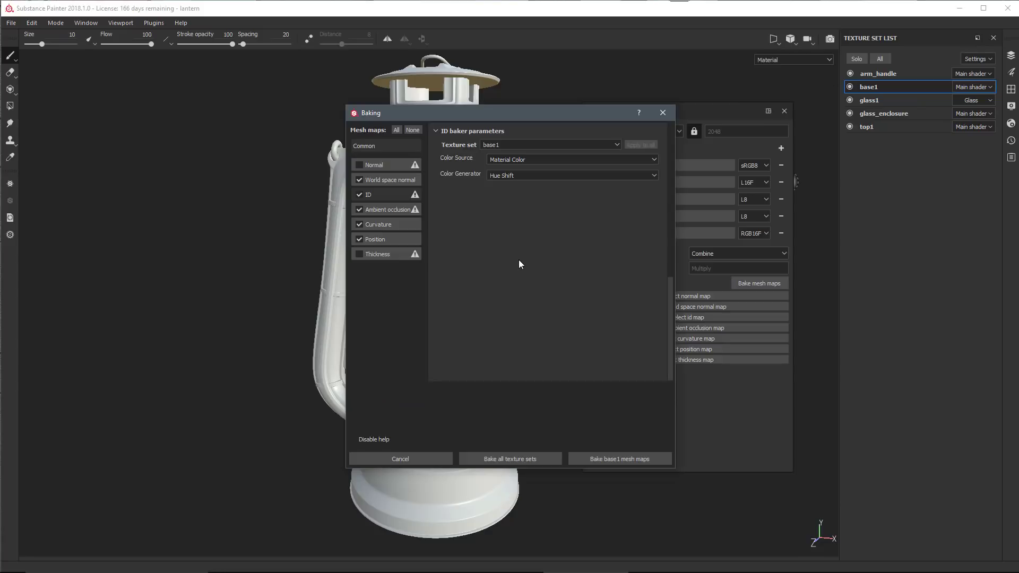
# Step: Load lantern_id.fbx as the high definition mesh in the common parameters and bake all texture sets
pyautogui.click(365, 146)
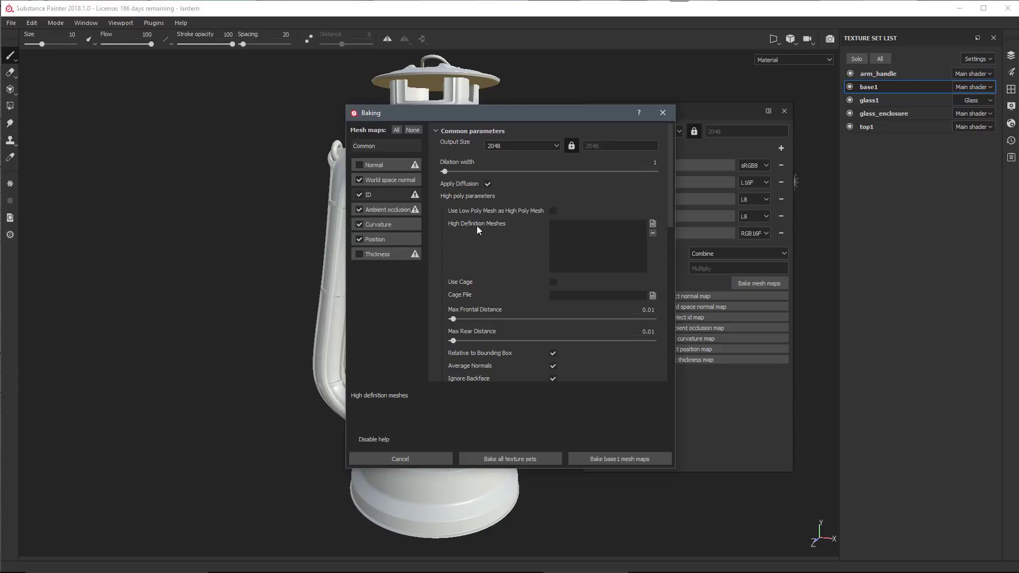
pyautogui.click(654, 224)
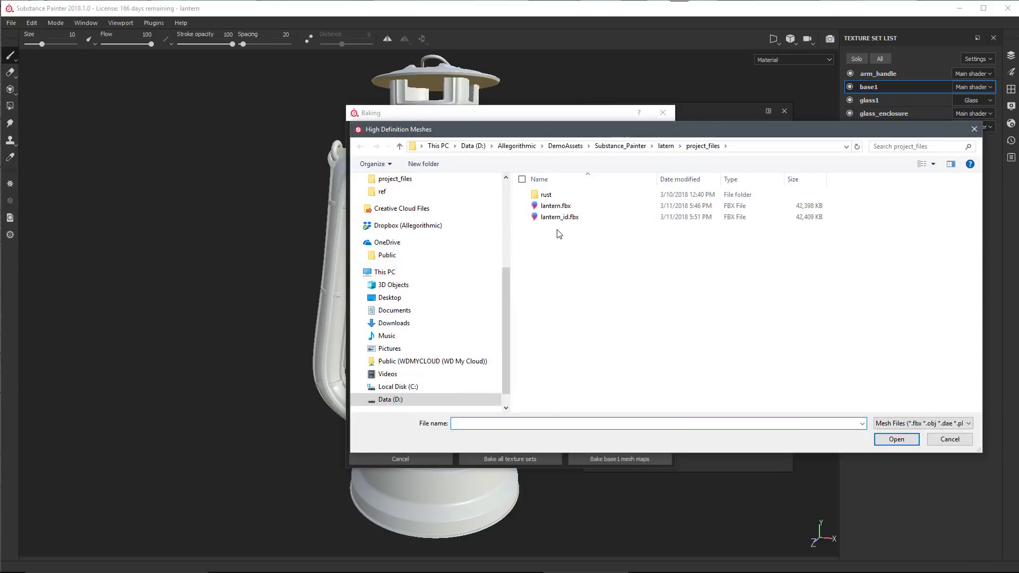
pyautogui.click(555, 218)
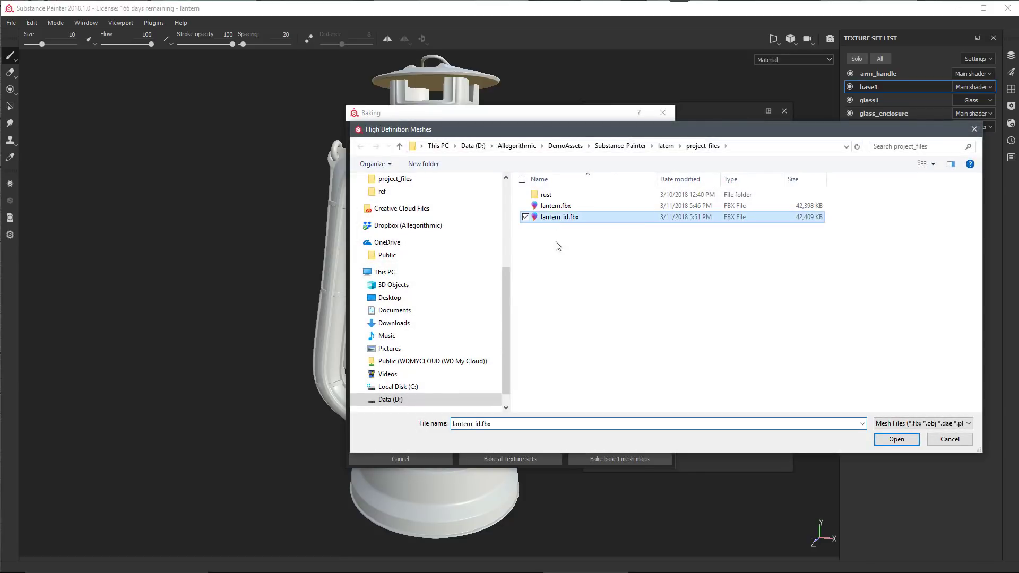
pyautogui.click(891, 439)
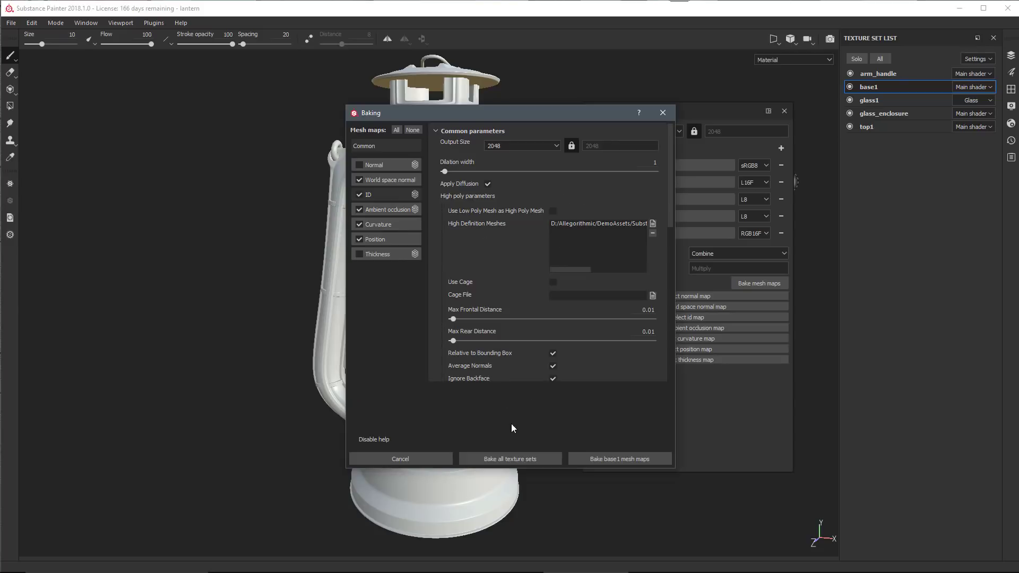
pyautogui.click(485, 460)
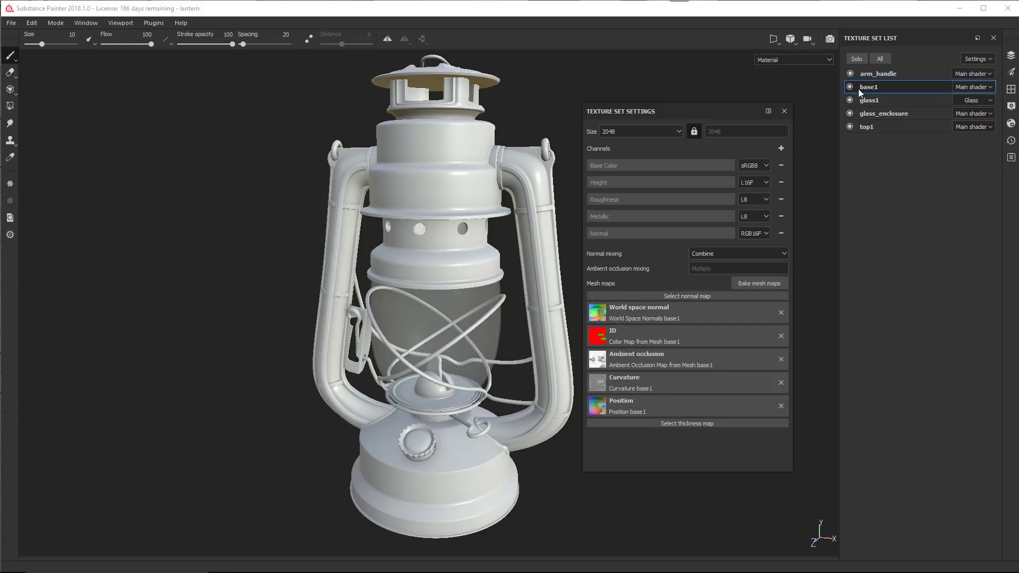
# Step: Check the baked maps of the arm_handle texture set and display the World space normal map on the lantern
pyautogui.click(890, 74)
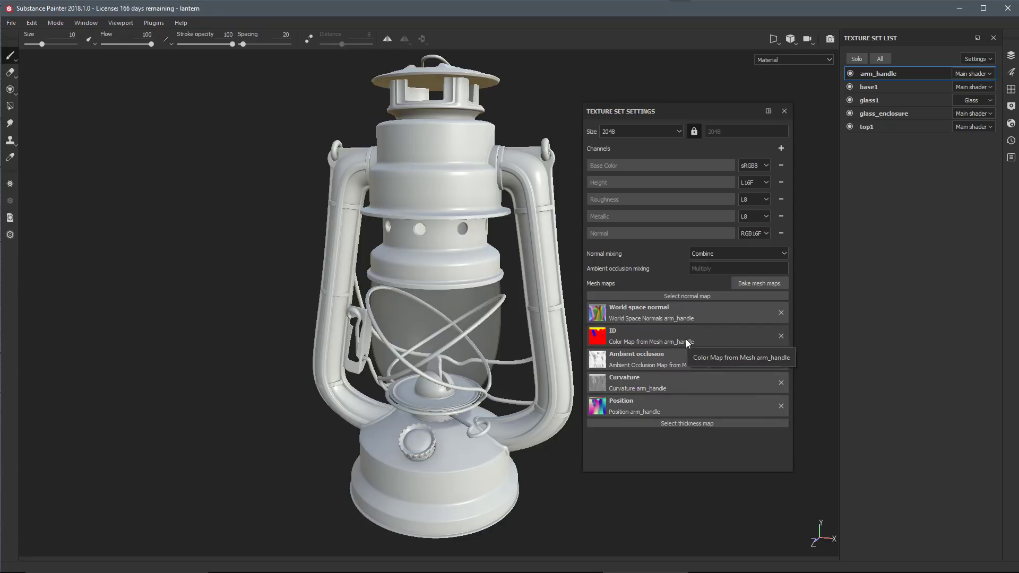
pyautogui.click(784, 112)
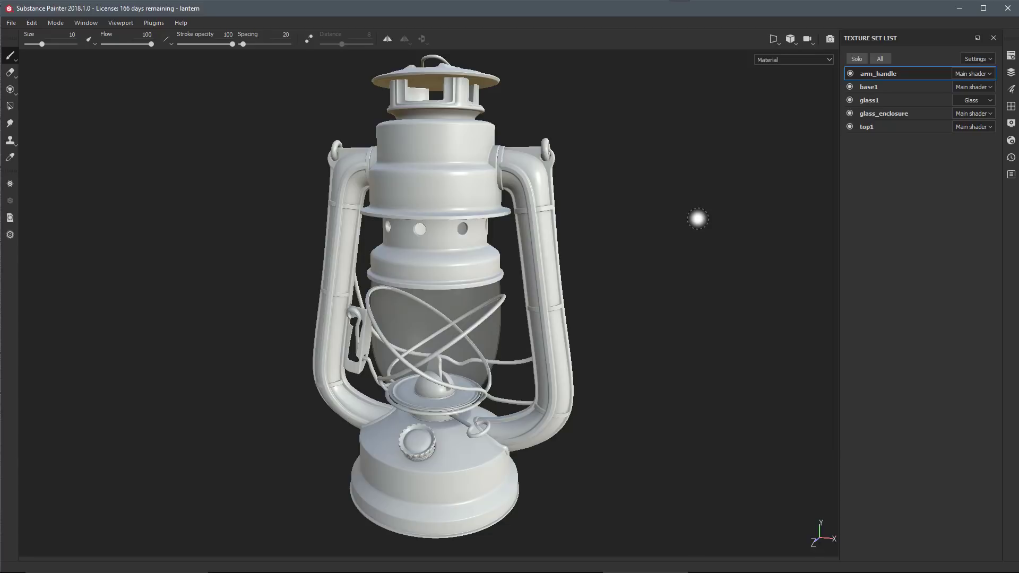
pyautogui.click(798, 60)
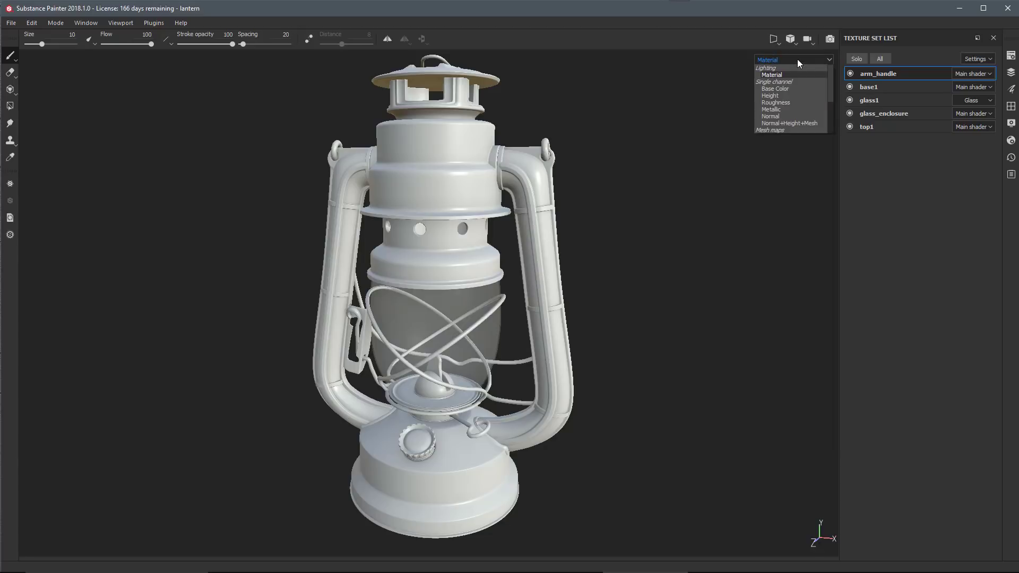
pyautogui.scroll(-3, 792, 82)
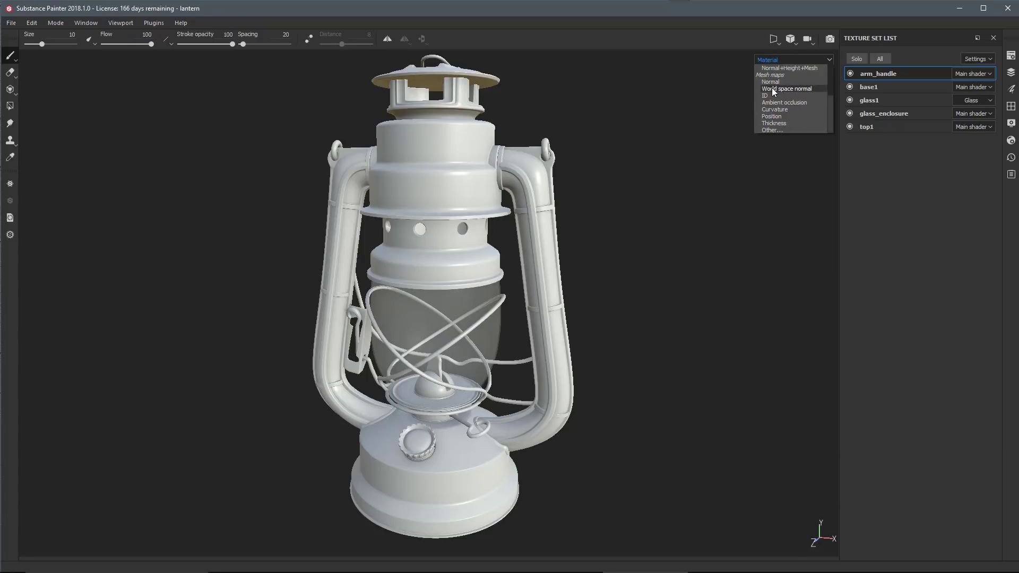
pyautogui.click(791, 88)
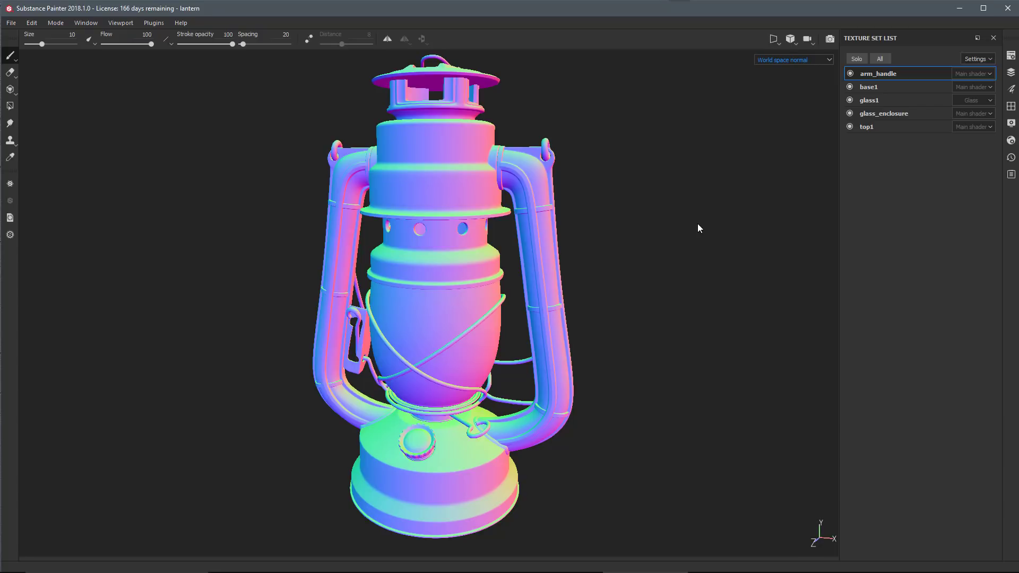
# Step: Cycle backward through the baked mesh maps on the lantern, viewing Position and Curvature and stopping at Ambient occlusion
pyautogui.hotkey('shift', 'b')
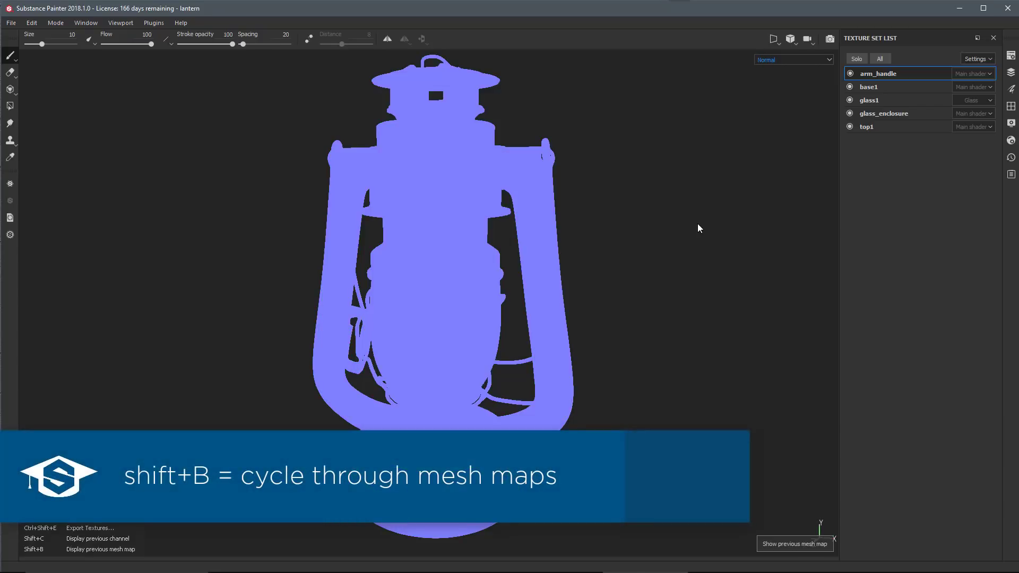
pyautogui.hotkey('shift', 'b')
pyautogui.hotkey('shift', 'b')
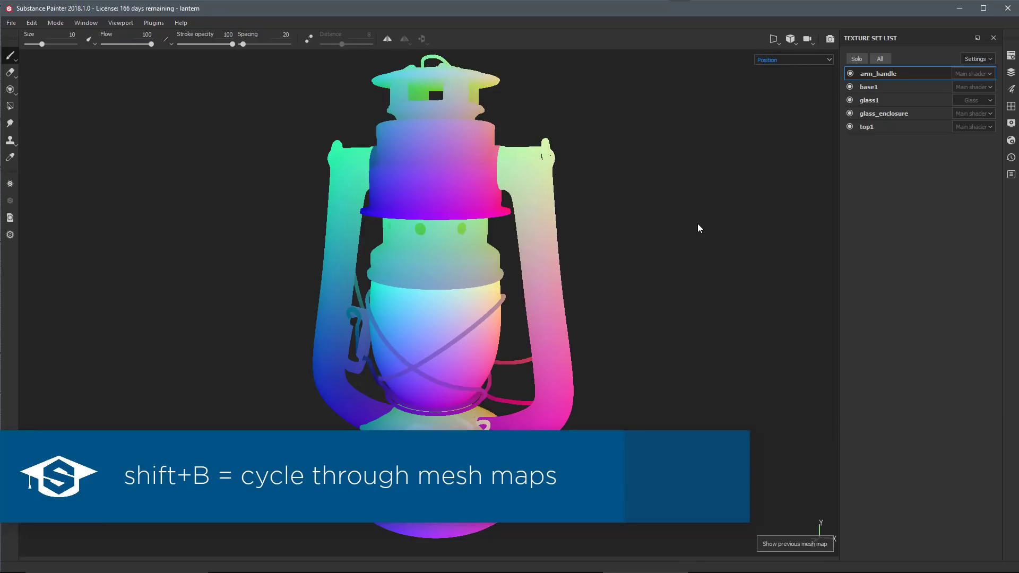
pyautogui.hotkey('shift', 'b')
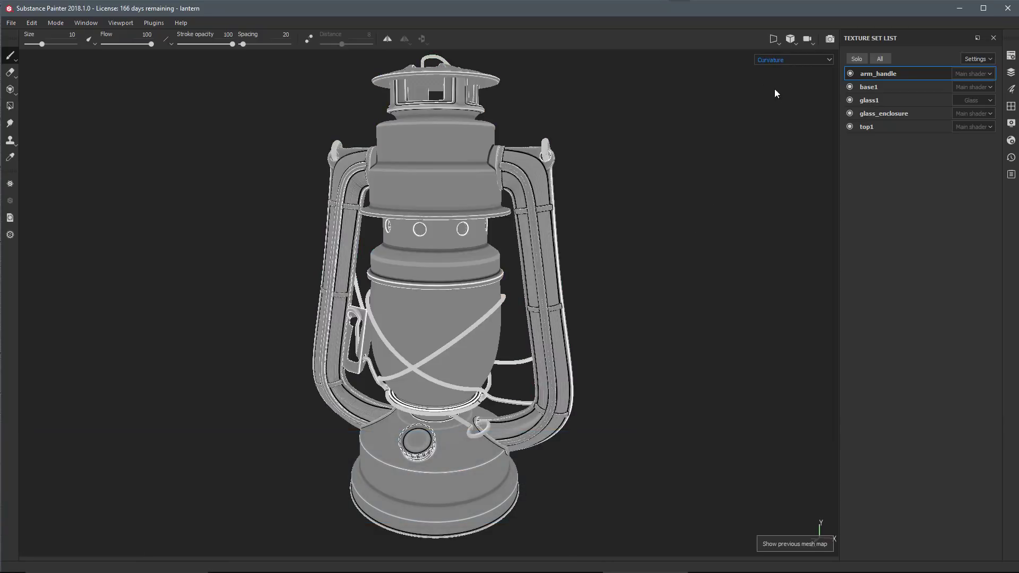
pyautogui.hotkey('shift', 'b')
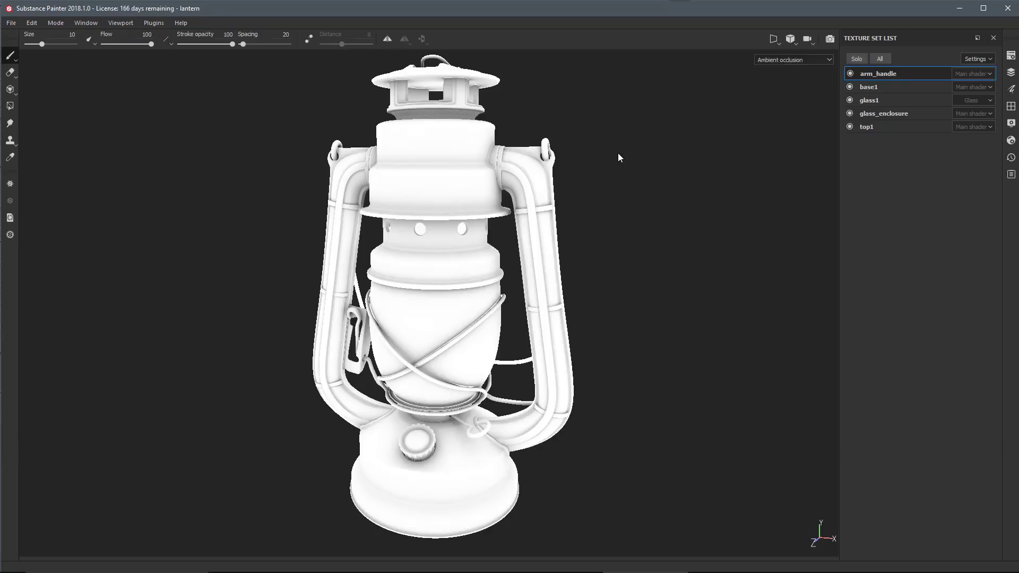
# Step: Return the viewport to Material display and view the lantern from a different side
pyautogui.click(813, 60)
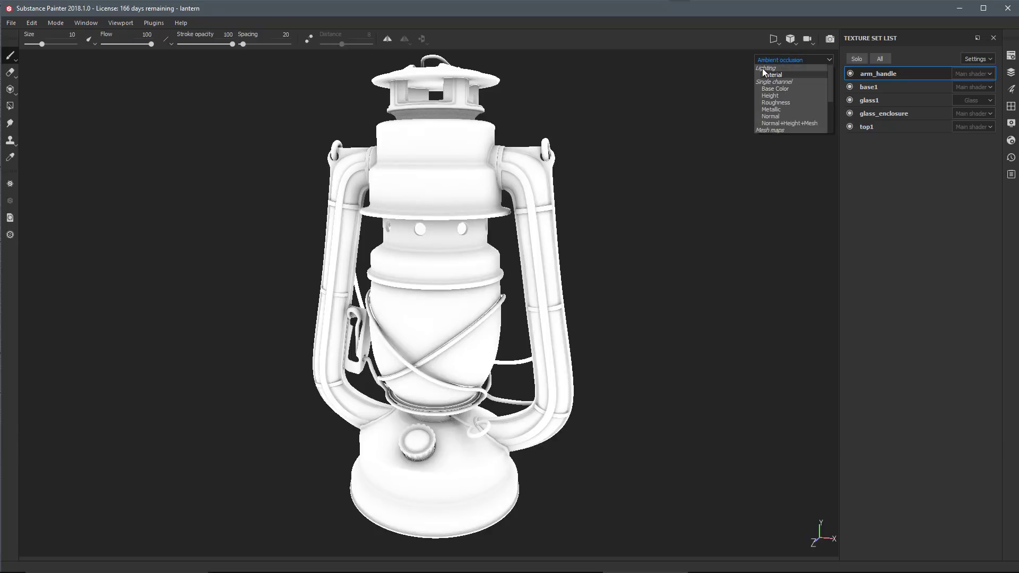
pyautogui.press('m')
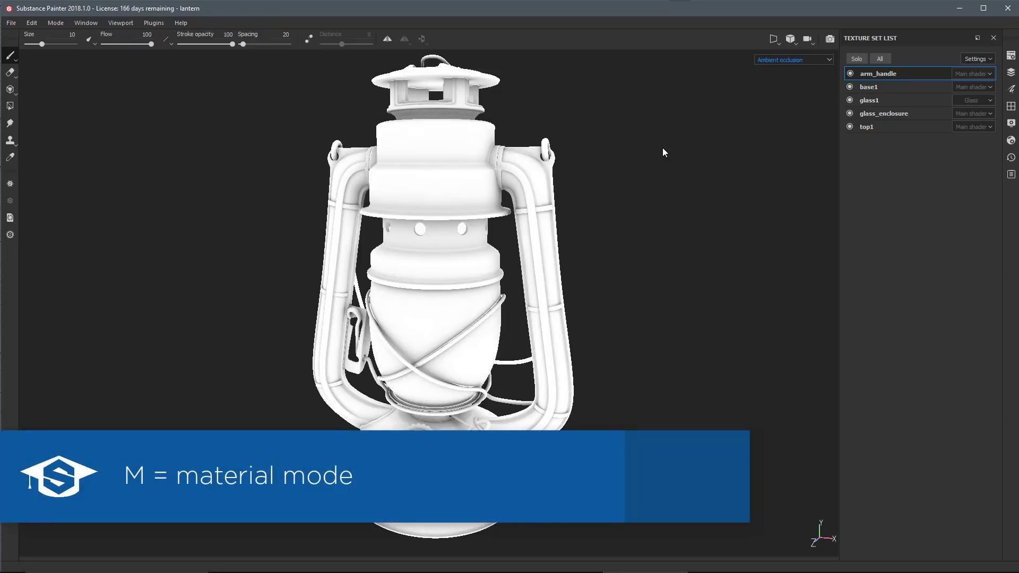
pyautogui.press('m')
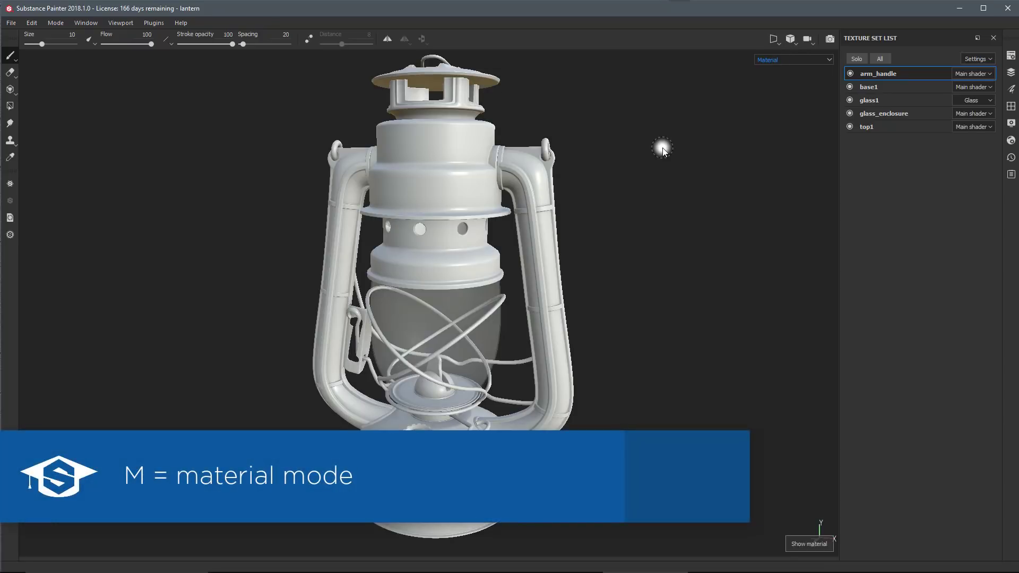
pyautogui.keyDown('alt'); pyautogui.moveTo(661, 146); pyautogui.dragTo(626, 246); pyautogui.keyUp('alt')
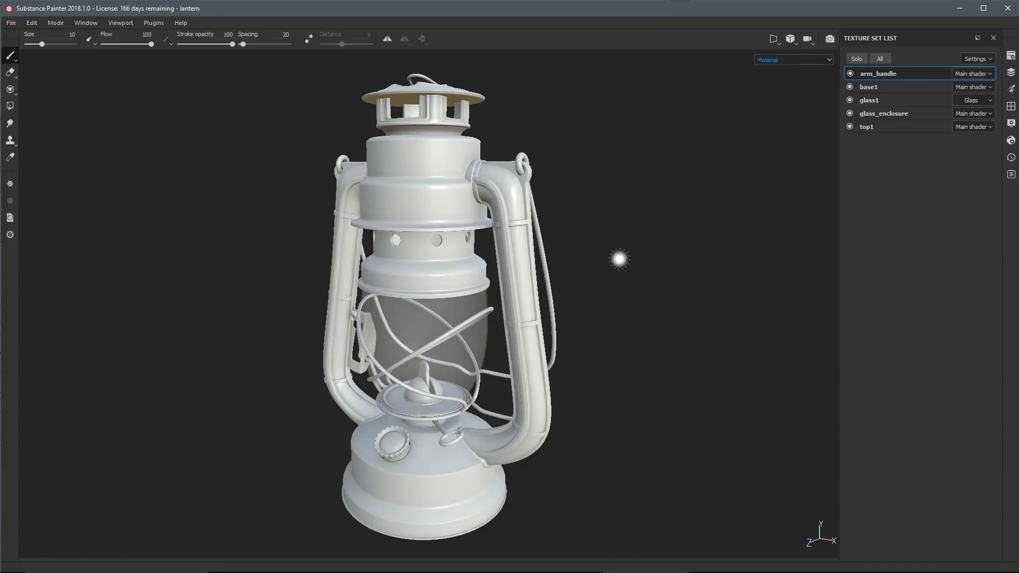
# Step: Display the ID mesh map and compare it with the wire, metal02 and paint material colors in Maya's Hypershade
pyautogui.hotkey('shift', 'b')
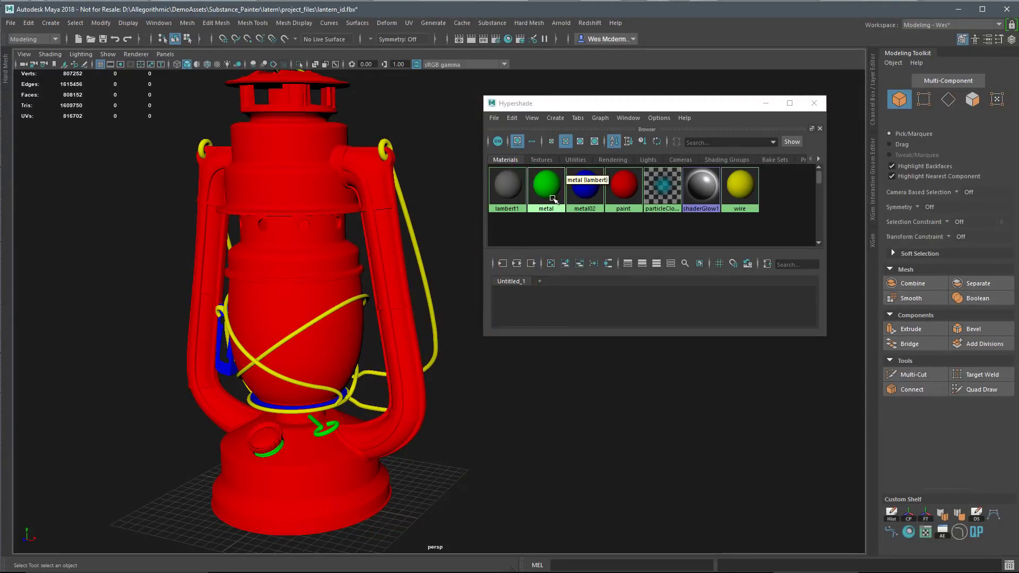
pyautogui.moveTo(585, 186)
pyautogui.mouseDown(button='middle')
pyautogui.moveTo(770, 189)
pyautogui.moveTo(779, 211)
pyautogui.mouseUp(button='middle')
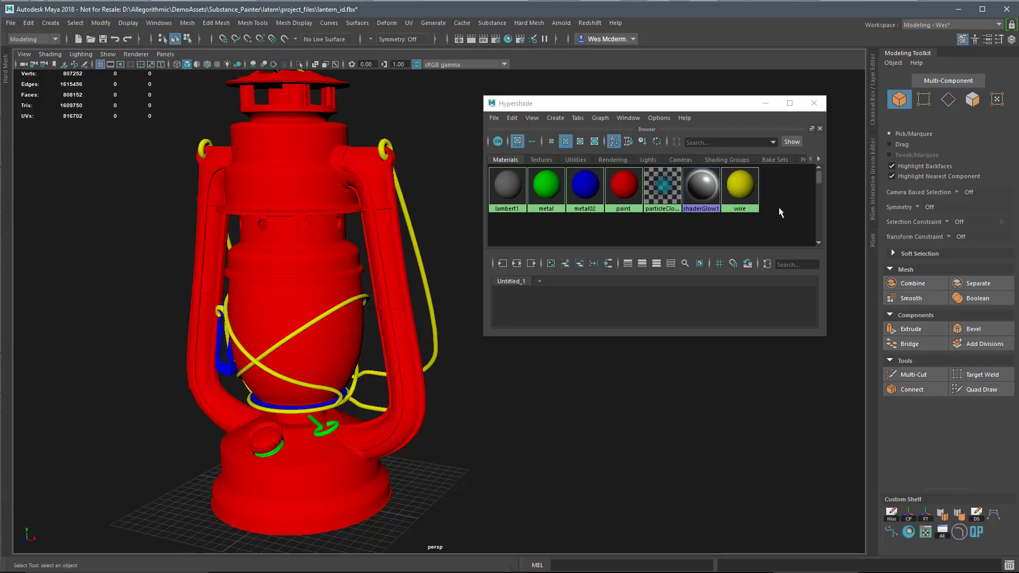
pyautogui.click(745, 181)
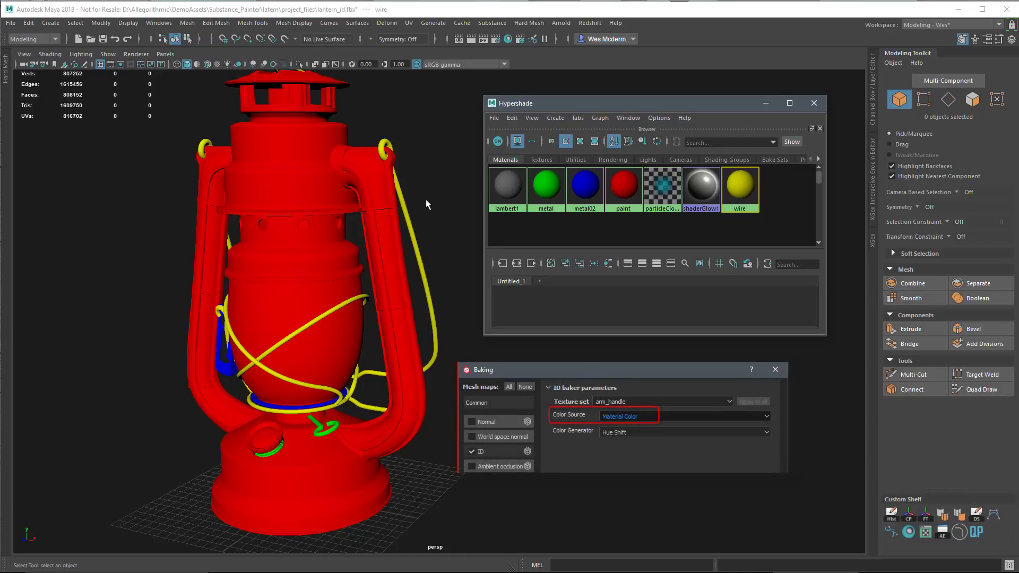
pyautogui.click(585, 190)
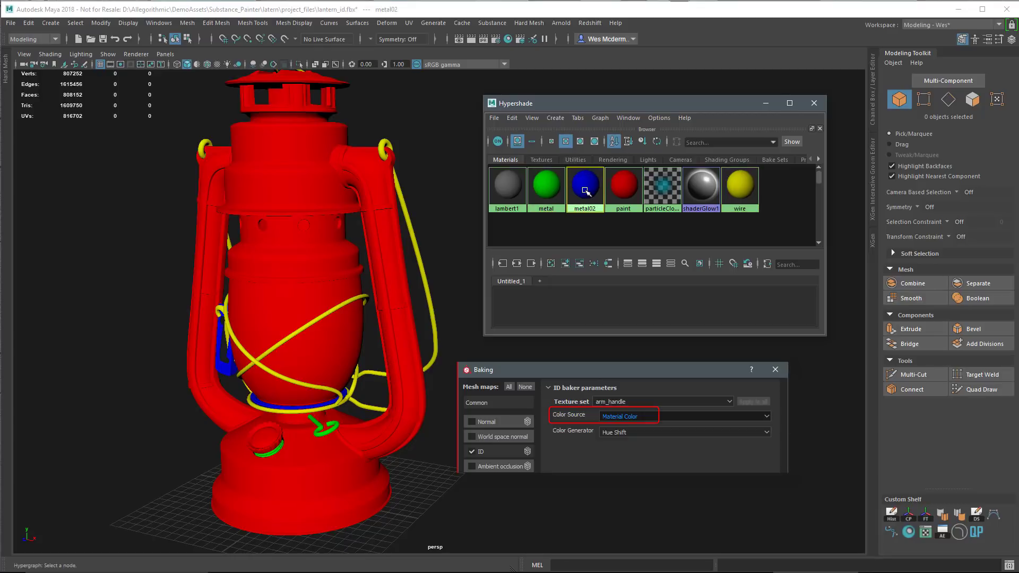
pyautogui.click(628, 206)
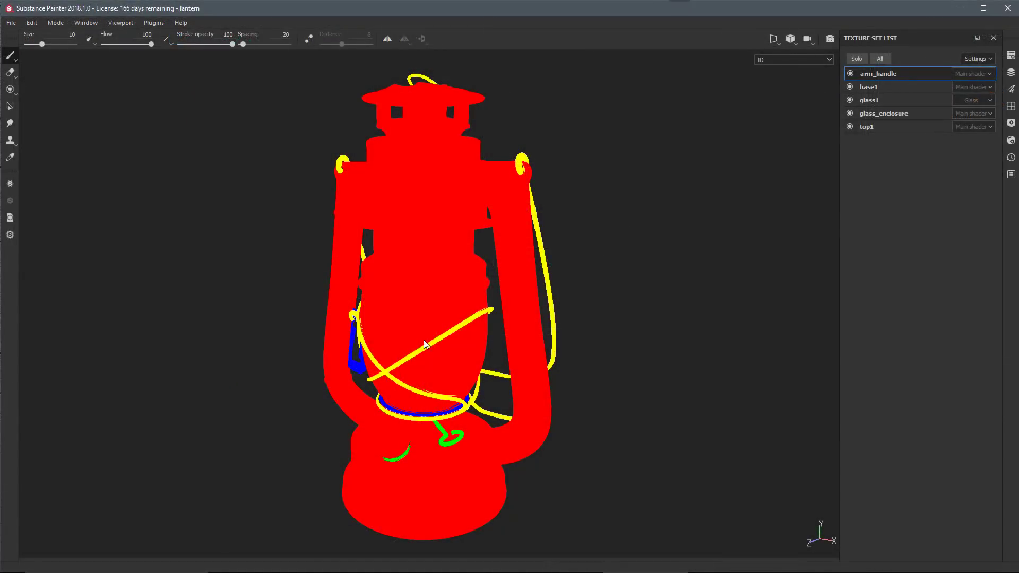
# Step: Examine the ID map's color edges up close around the wires and the side bracket
pyautogui.scroll(5, 364, 340)
pyautogui.scroll(10, 364, 339)
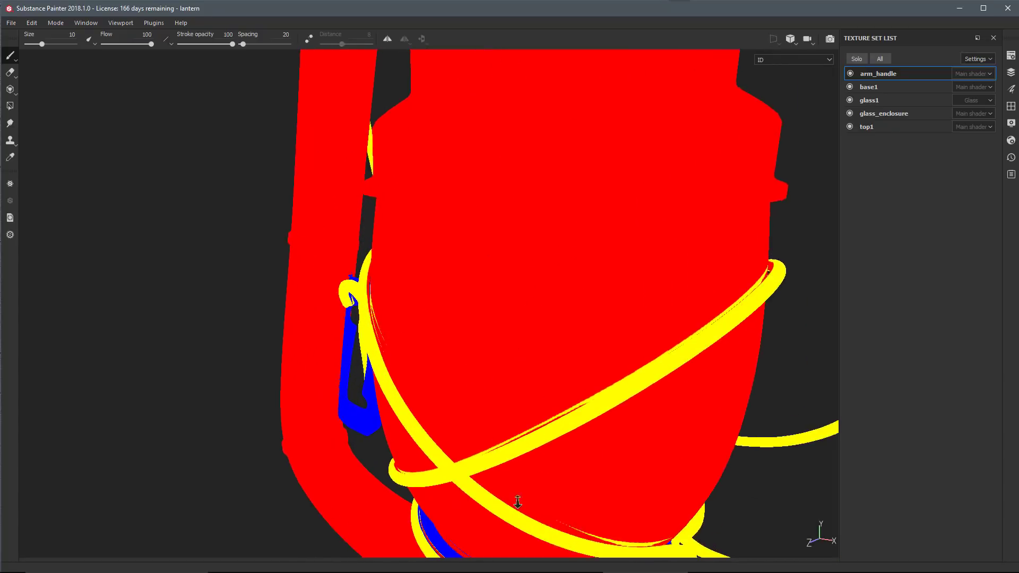
pyautogui.moveTo(473, 326)
pyautogui.keyDown('alt'); pyautogui.mouseDown()
pyautogui.moveTo(391, 341)
pyautogui.moveTo(484, 414)
pyautogui.moveTo(472, 422)
pyautogui.mouseUp(); pyautogui.keyUp('alt')
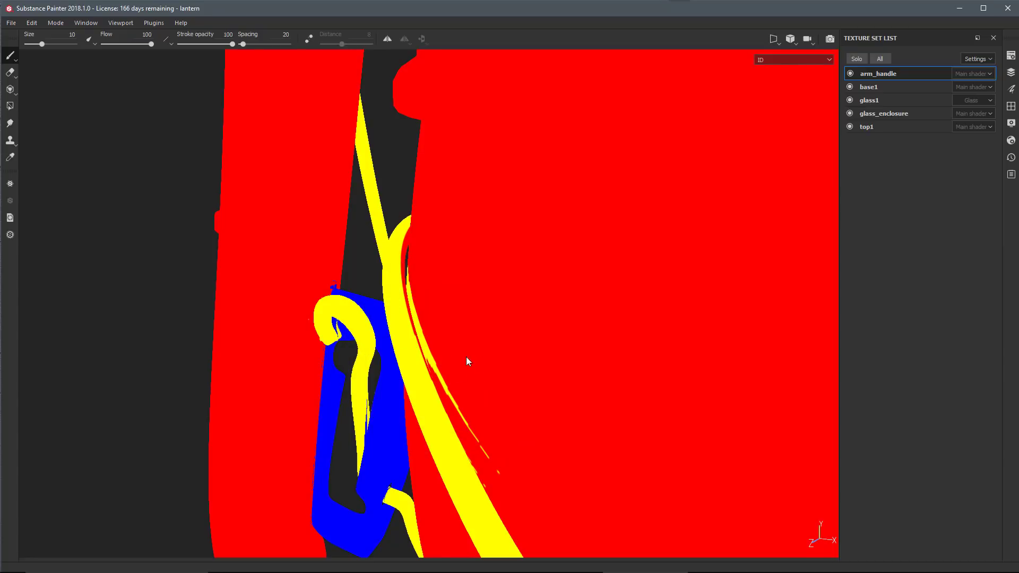
pyautogui.keyDown('alt'); pyautogui.moveTo(470, 355); pyautogui.dragTo(461, 330); pyautogui.keyUp('alt')
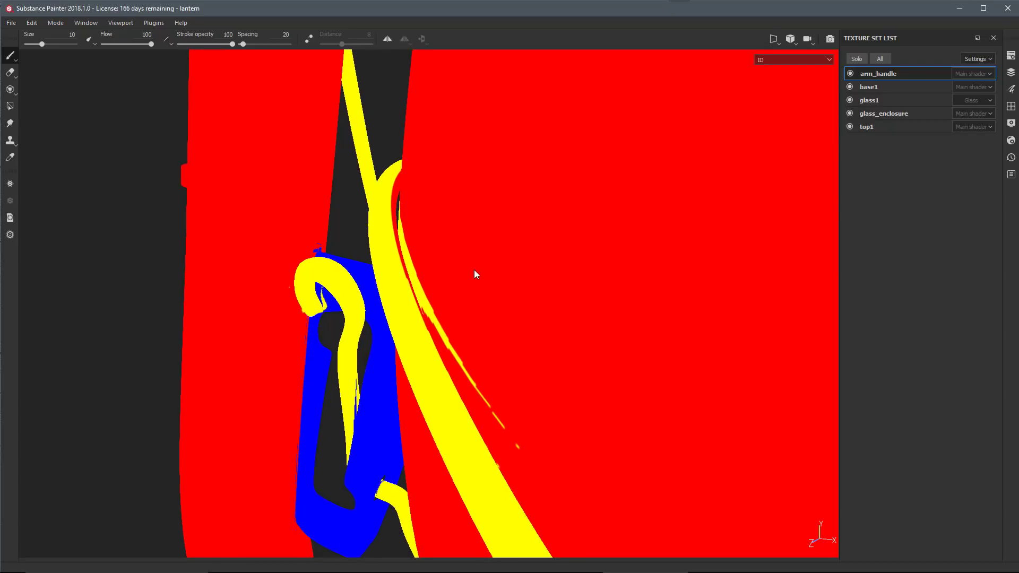
pyautogui.keyDown('alt'); pyautogui.moveTo(512, 439); pyautogui.dragTo(364, 276); pyautogui.keyUp('alt')
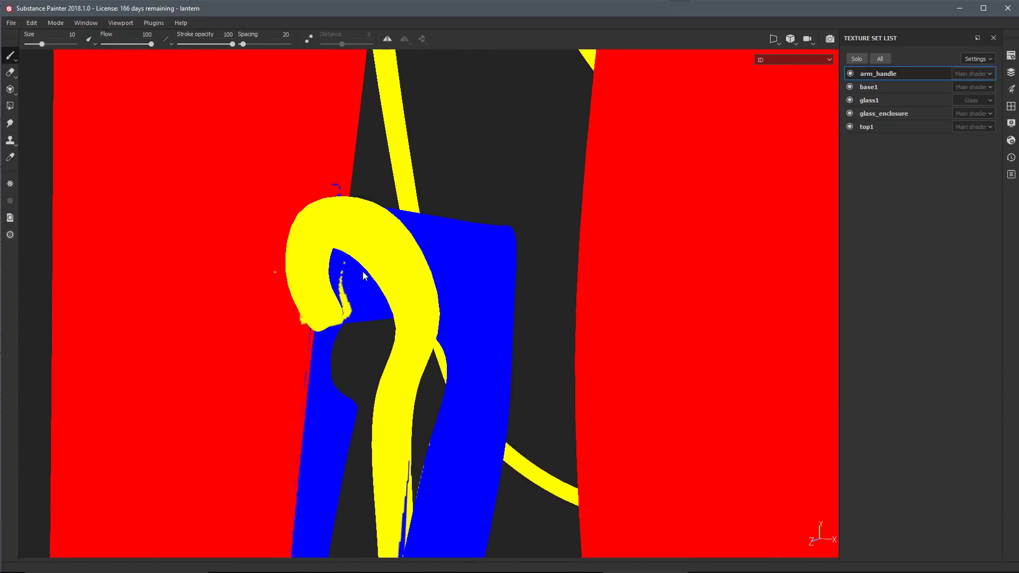
# Step: Return the viewport from the ID map to Material display and view the lantern from farther away
pyautogui.moveTo(348, 314)
pyautogui.keyDown('alt'); pyautogui.mouseDown()
pyautogui.moveTo(336, 311)
pyautogui.moveTo(350, 306)
pyautogui.mouseUp(); pyautogui.keyUp('alt')
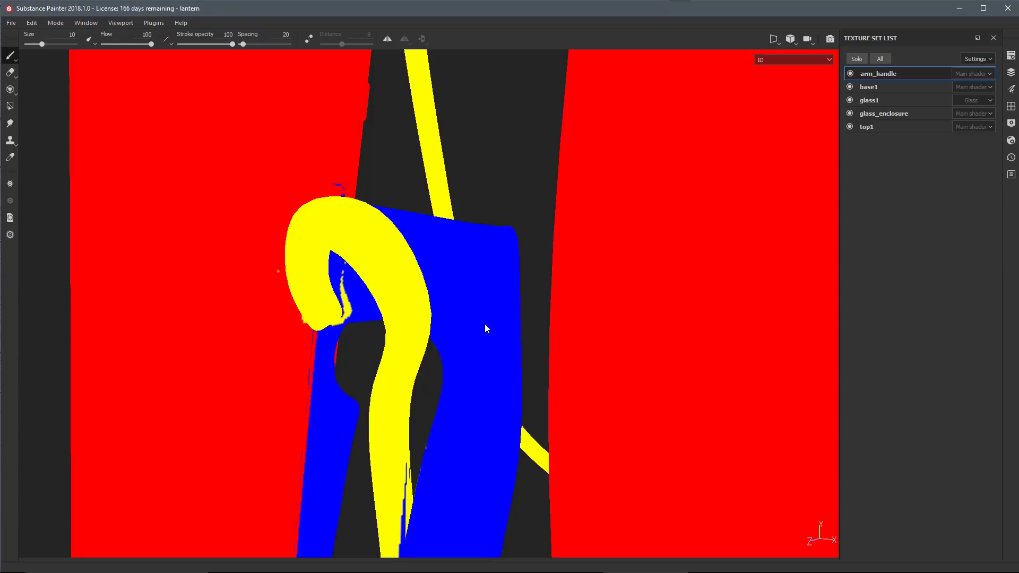
pyautogui.press('m')
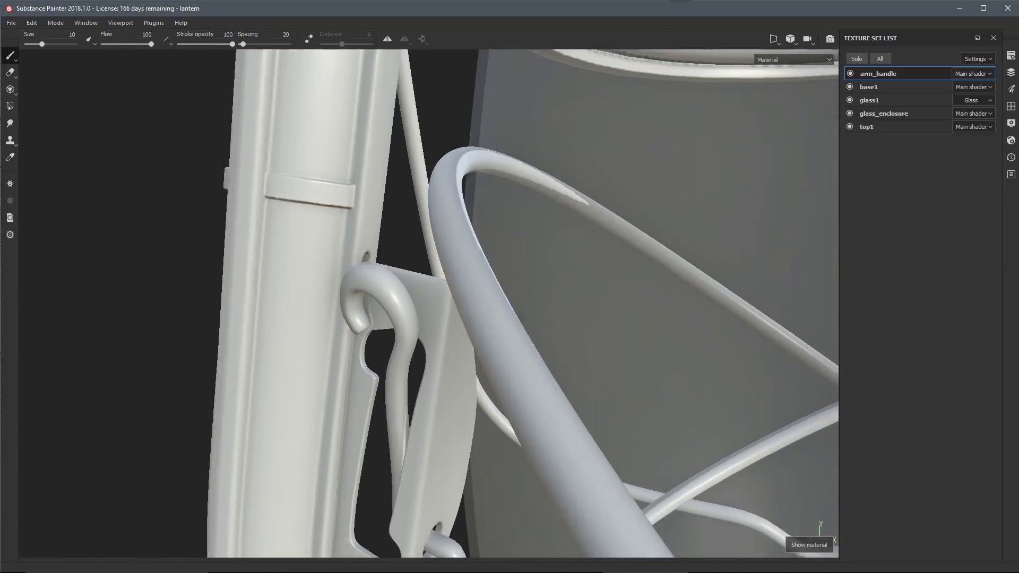
pyautogui.scroll(-10, 518, 334)
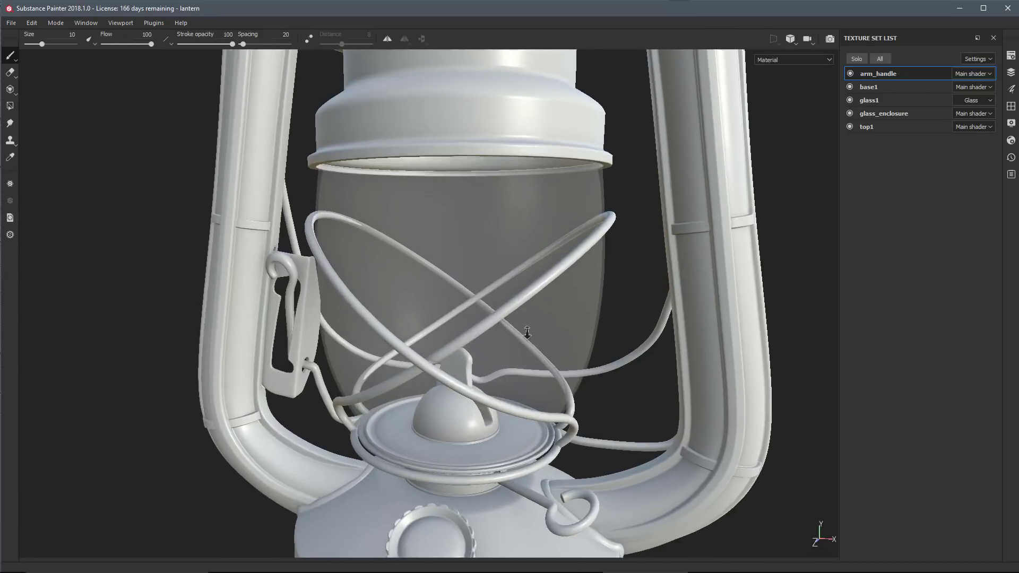
pyautogui.scroll(-5, 527, 332)
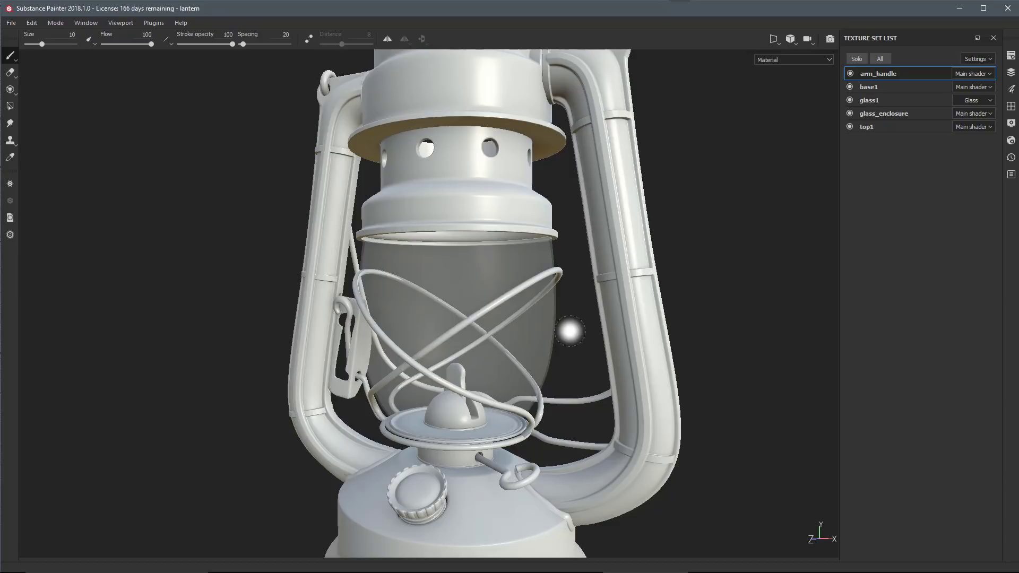
# Step: Open the mesh map baking settings for arm_handle and set the high poly Match method to By Mesh Name
pyautogui.click(1012, 56)
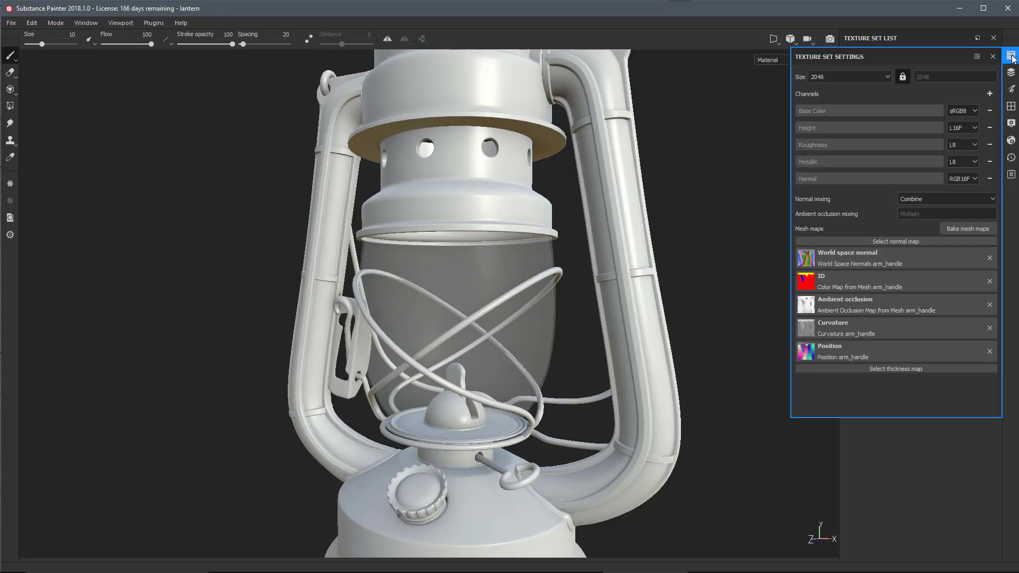
pyautogui.click(953, 230)
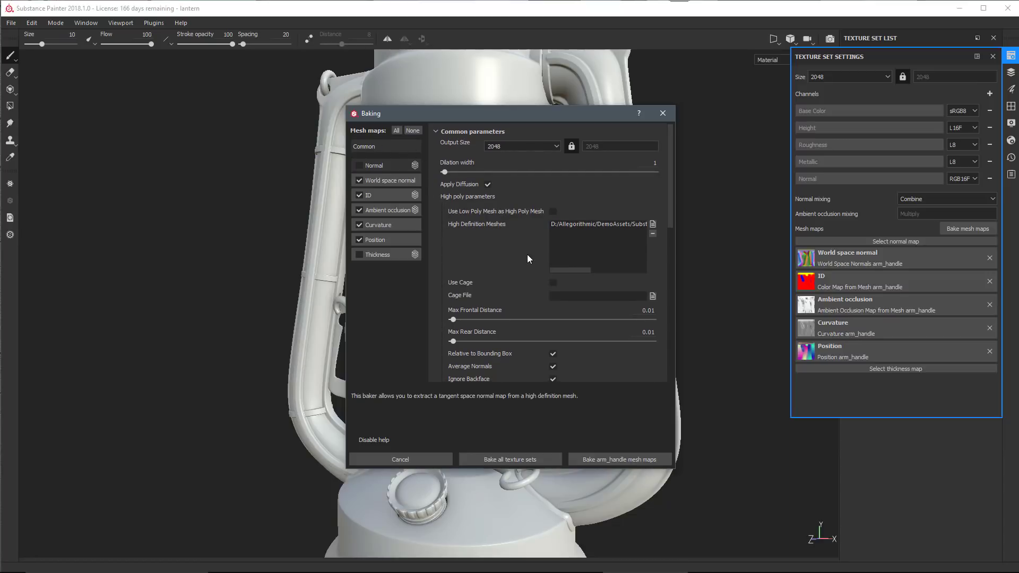
pyautogui.scroll(-5, 521, 247)
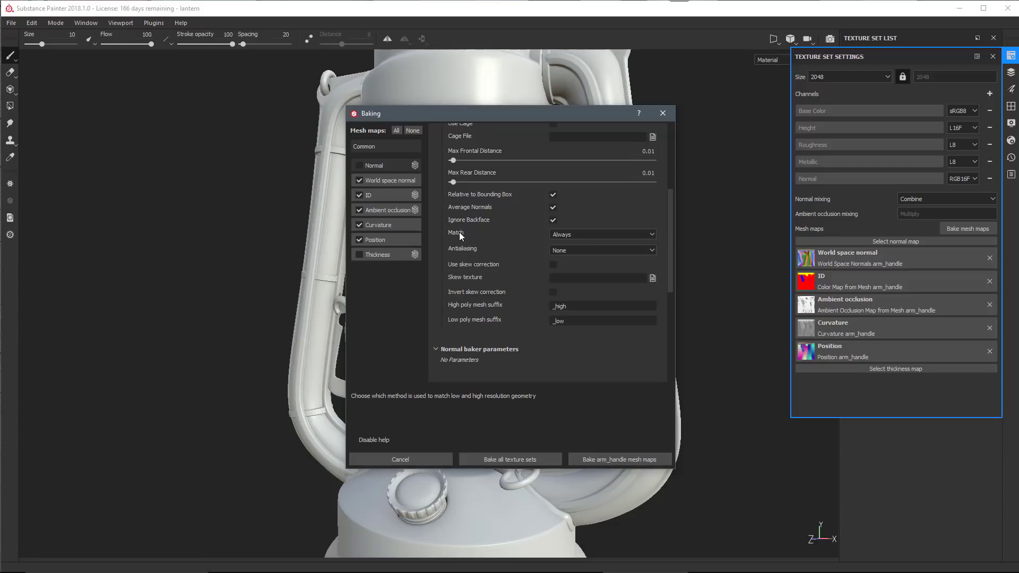
pyautogui.click(644, 234)
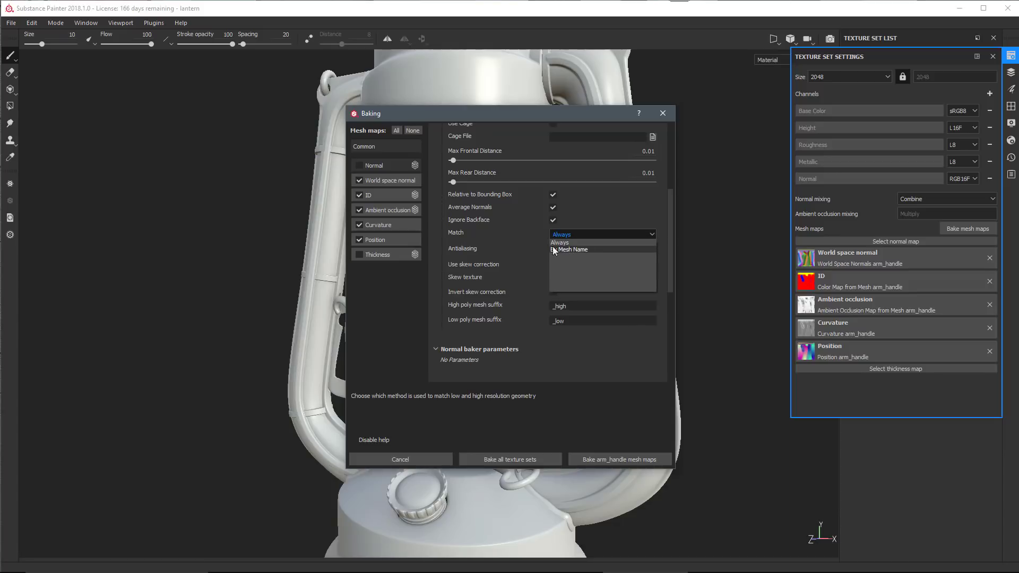
pyautogui.click(571, 249)
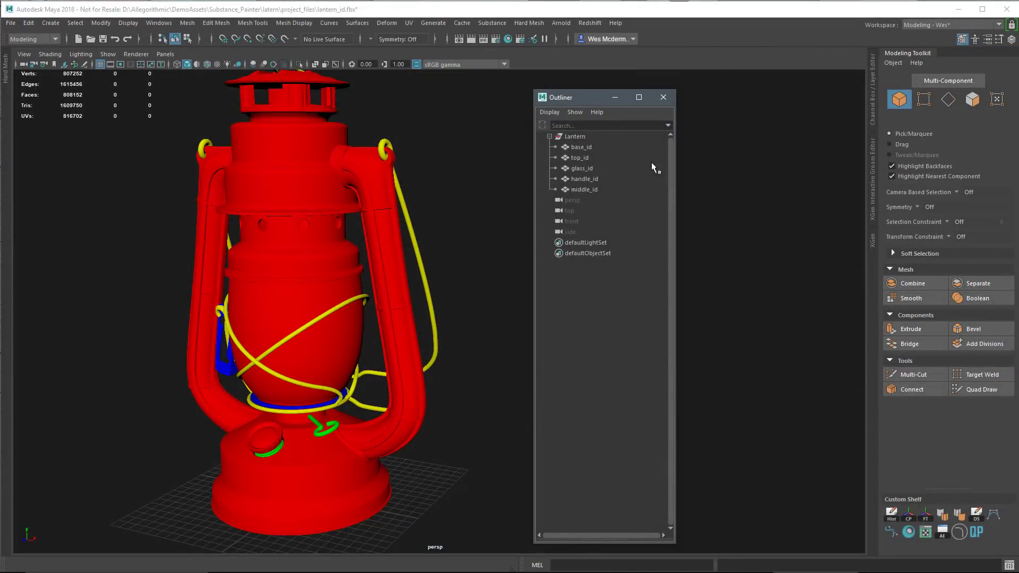
# Step: In Maya's lantern_id.fbx scene, check the _id mesh names by selecting the base, top, glass, handle and middle meshes in turn
pyautogui.click(589, 136)
pyautogui.click(611, 149)
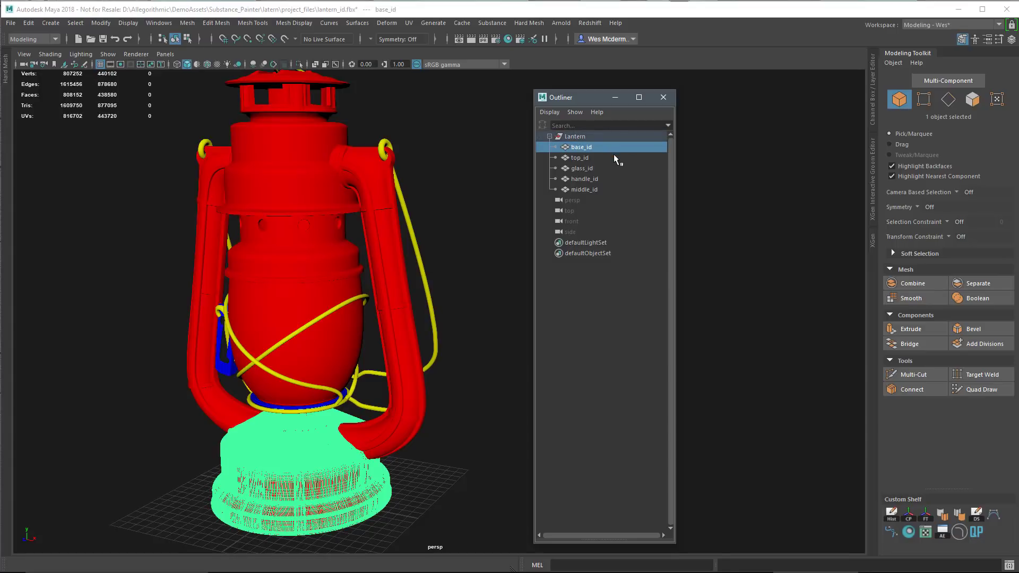
pyautogui.click(607, 157)
pyautogui.click(603, 168)
pyautogui.click(603, 179)
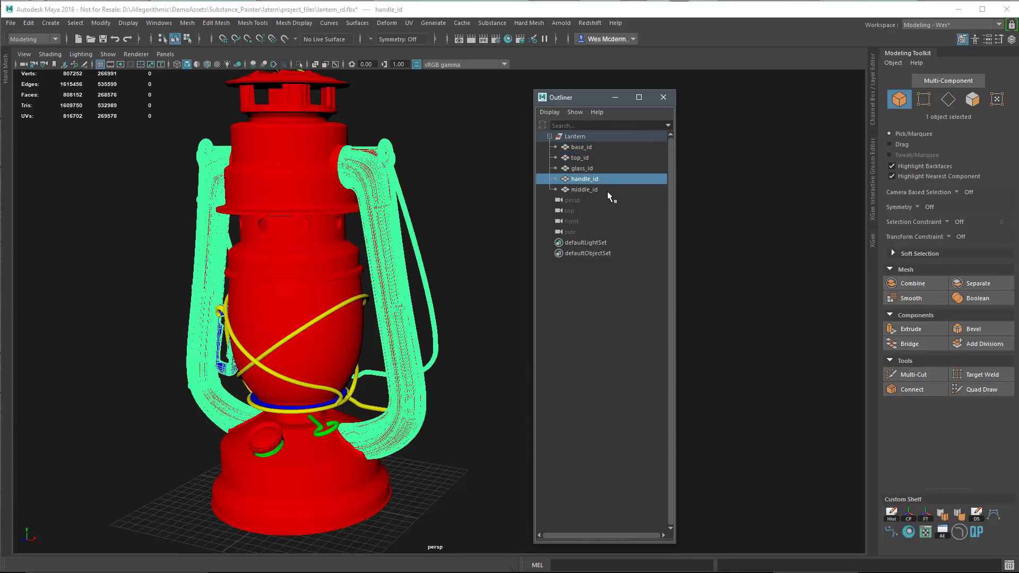
pyautogui.click(608, 190)
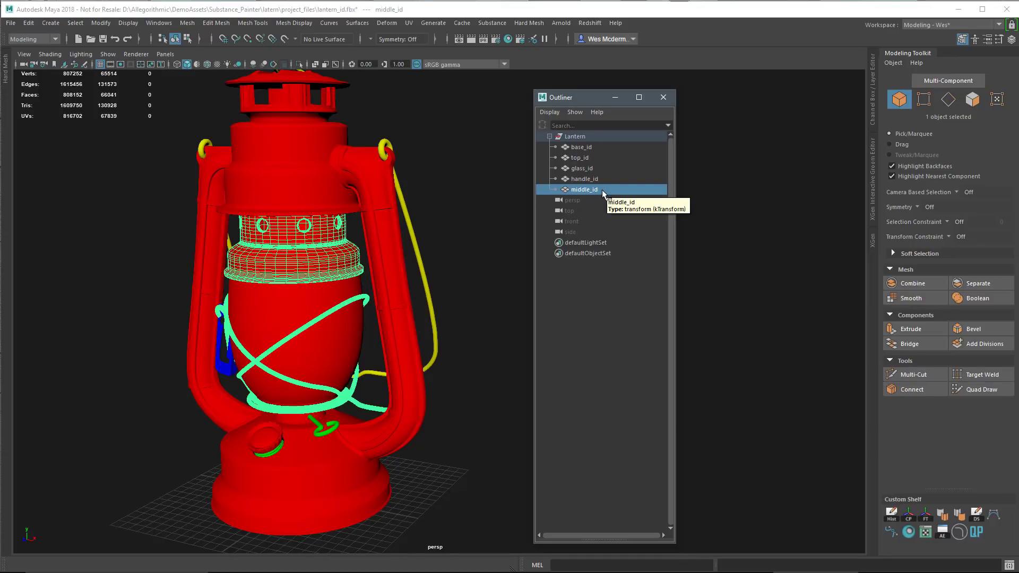
pyautogui.click(581, 148)
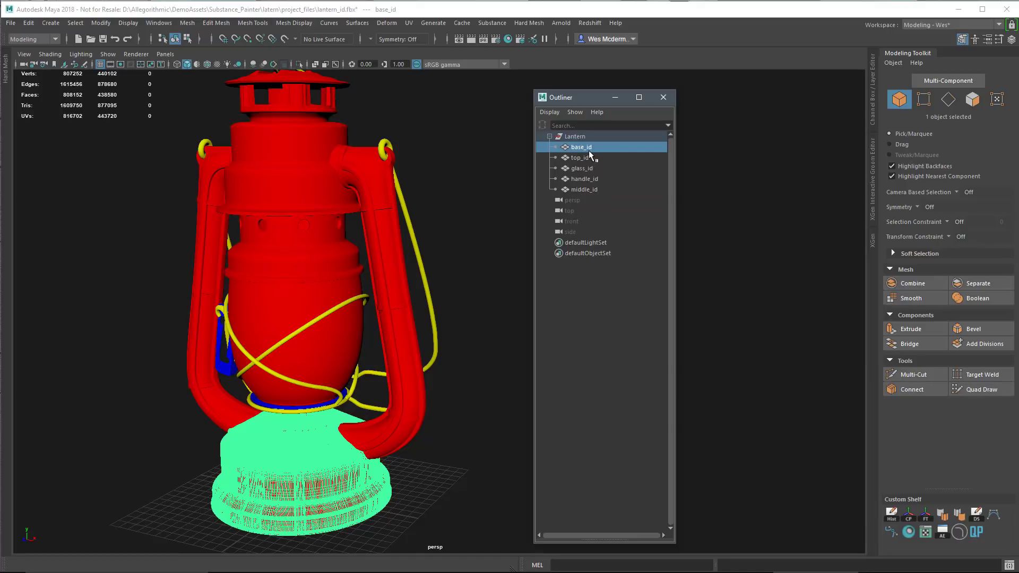
pyautogui.click(579, 159)
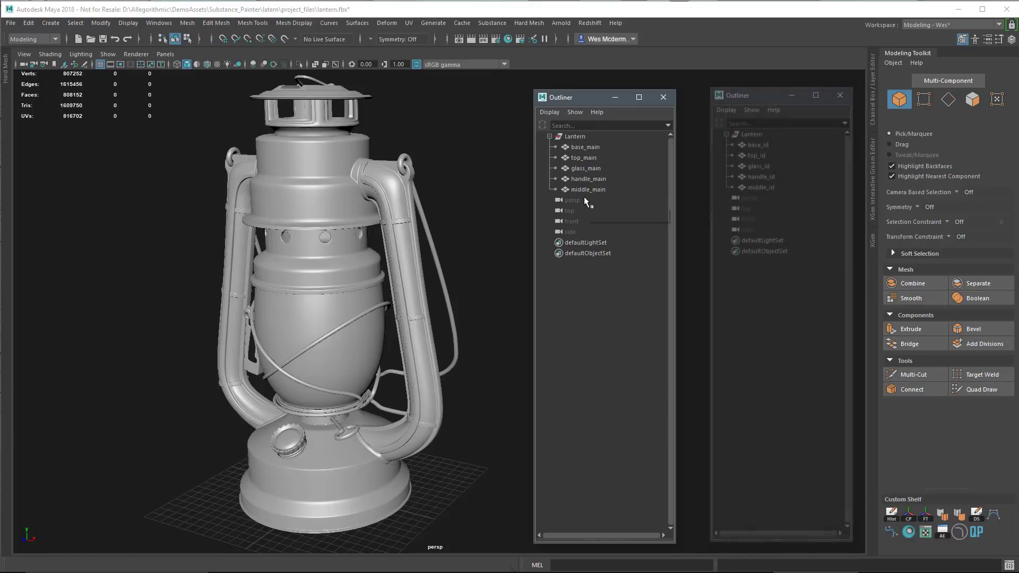
# Step: In Maya's lantern.fbx scene, select each low poly mesh in turn and compare its _main name with the matching _id mesh
pyautogui.click(577, 189)
pyautogui.click(579, 148)
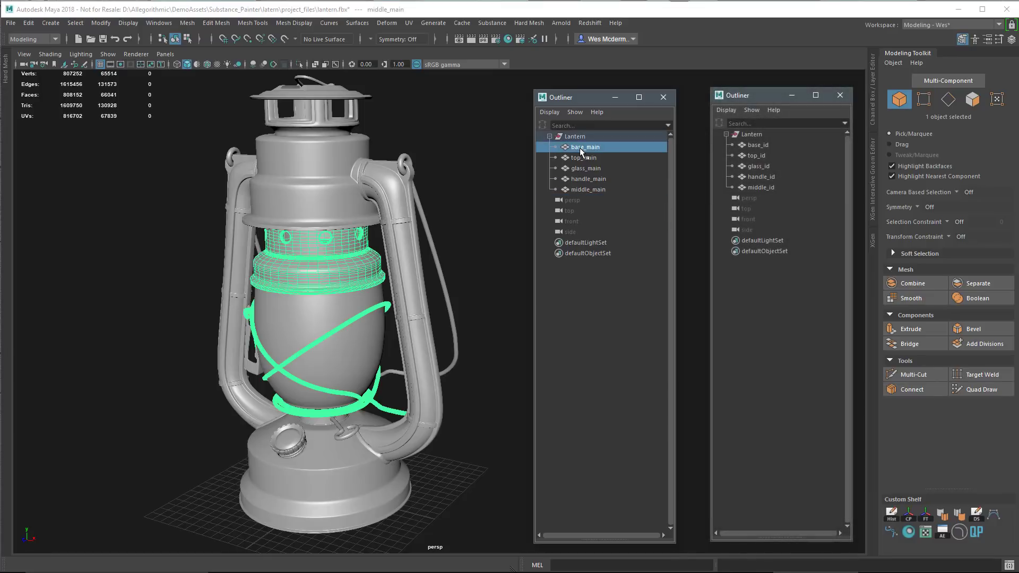
pyautogui.click(576, 157)
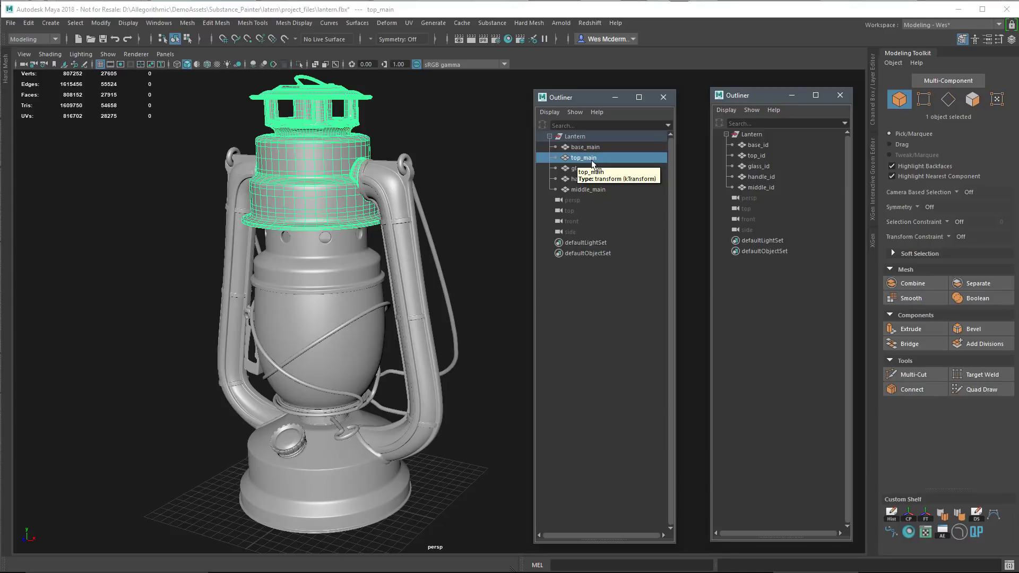
pyautogui.click(602, 147)
pyautogui.click(607, 158)
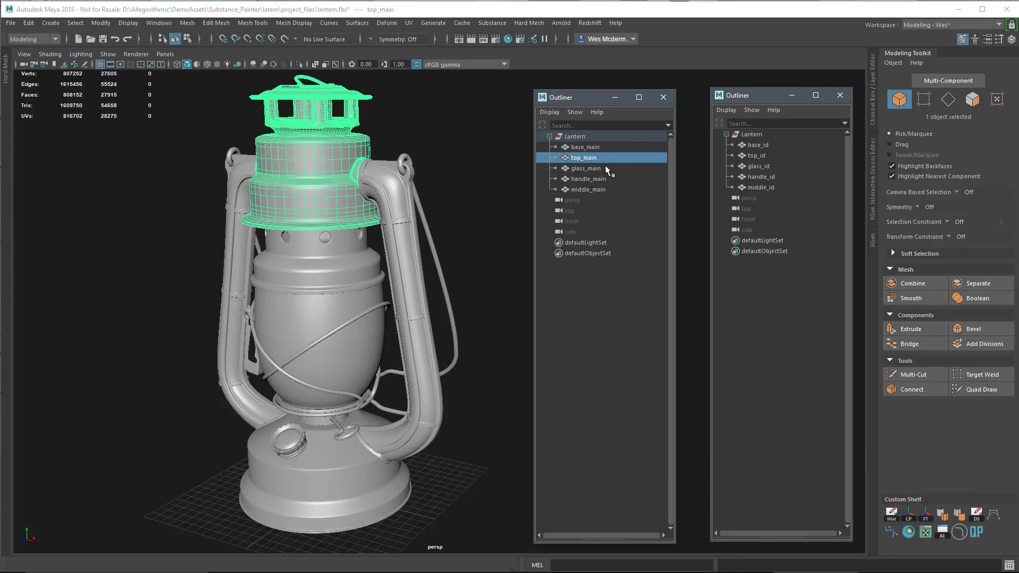
pyautogui.click(605, 168)
pyautogui.click(606, 179)
pyautogui.click(606, 189)
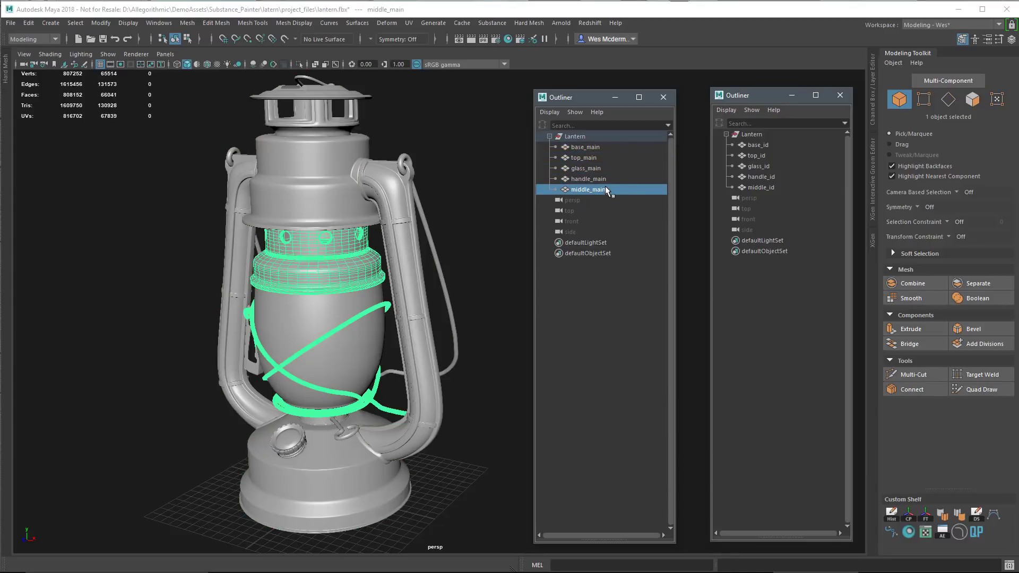
pyautogui.click(575, 148)
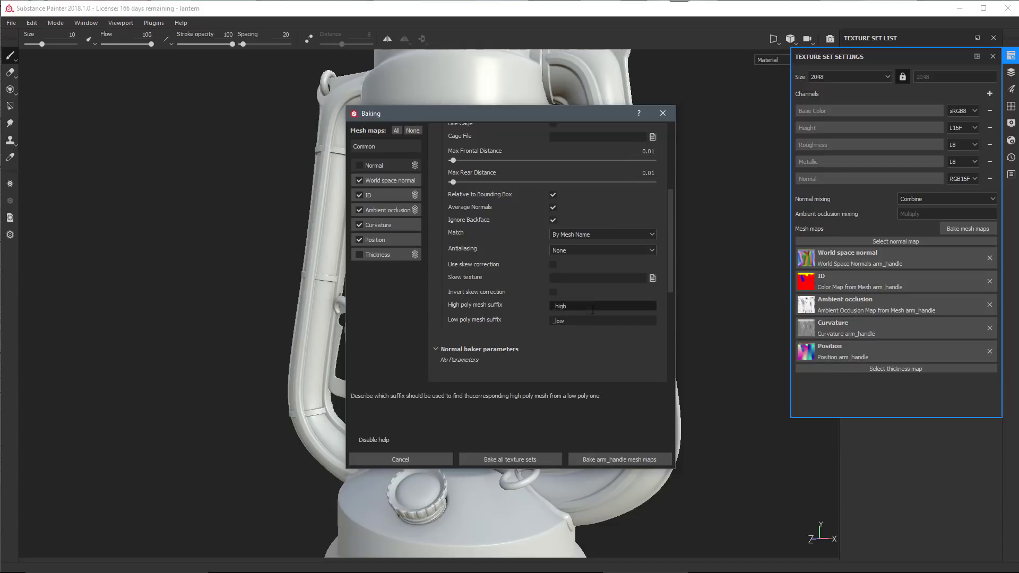
# Step: Back in Substance Painter's Baking dialog, set the high poly mesh suffix to _id and check it in the common parameters
pyautogui.doubleClick(593, 309)
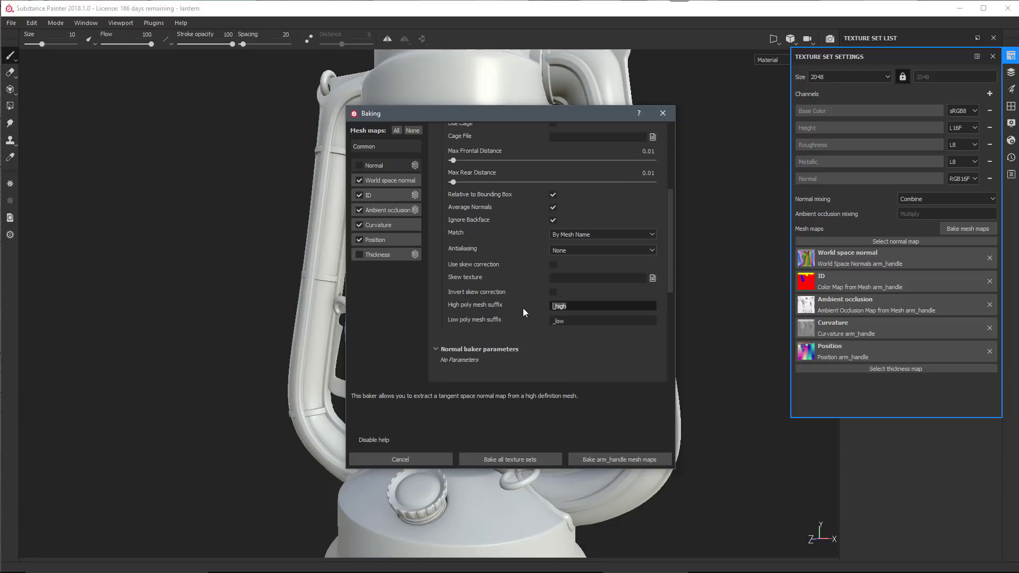
pyautogui.write('_id')
pyautogui.press('Return')
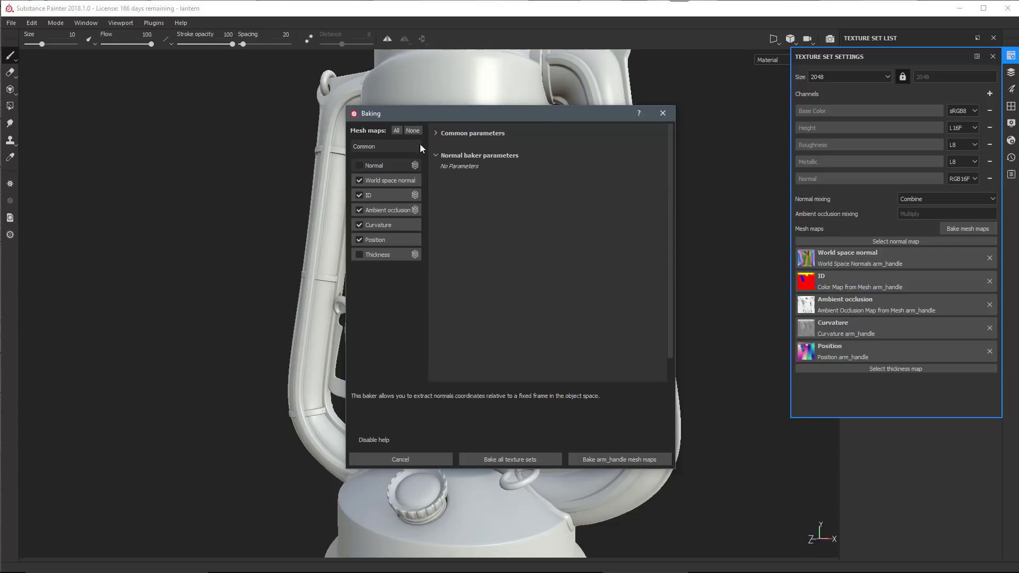
pyautogui.click(434, 131)
pyautogui.scroll(-5, 570, 369)
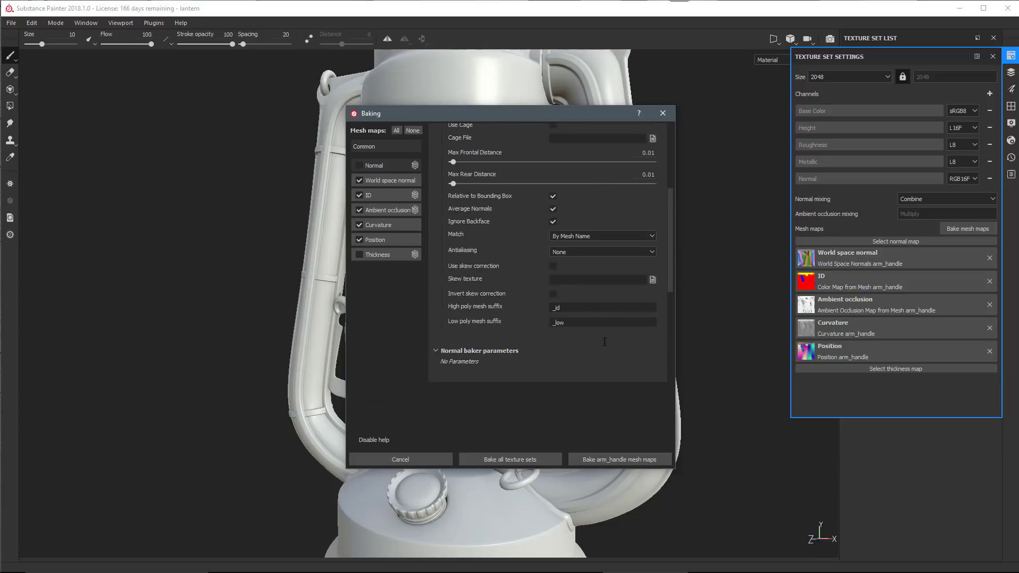
# Step: Set the low poly mesh suffix to _main in the common baking parameters
pyautogui.scroll(4, 578, 325)
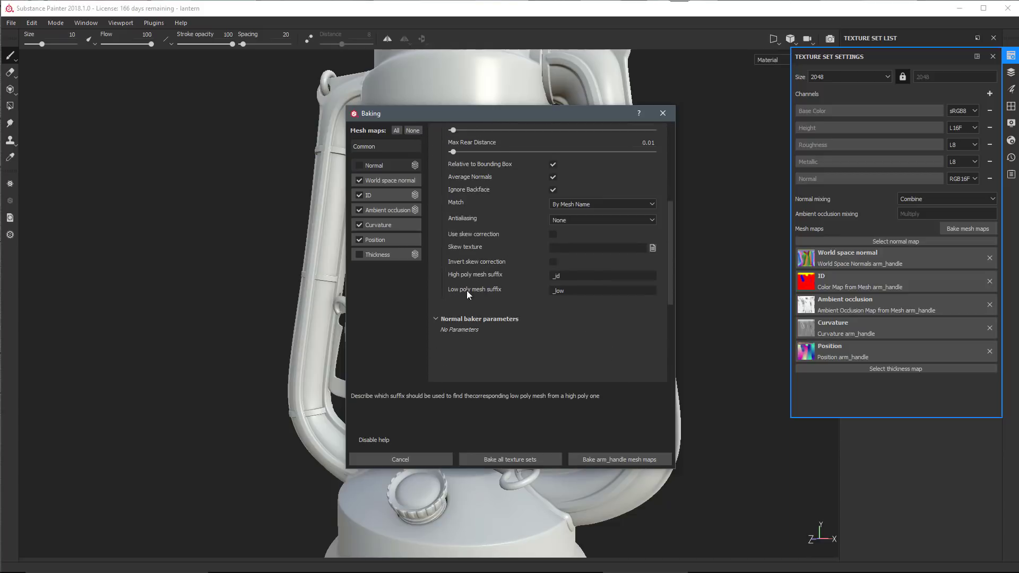
pyautogui.moveTo(580, 294); pyautogui.dragTo(520, 292)
pyautogui.write('_')
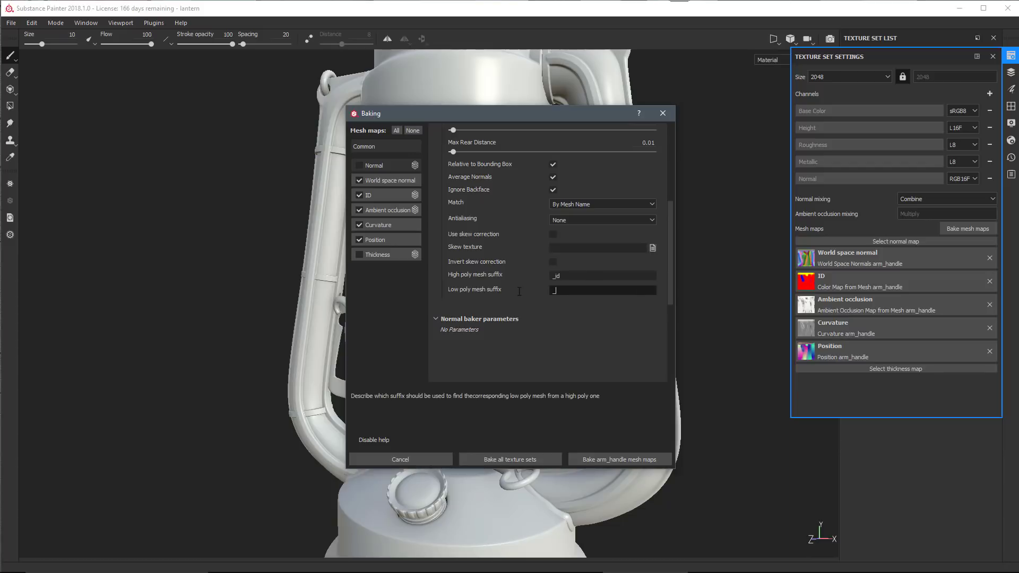
pyautogui.write('main')
pyautogui.scroll(5, 541, 287)
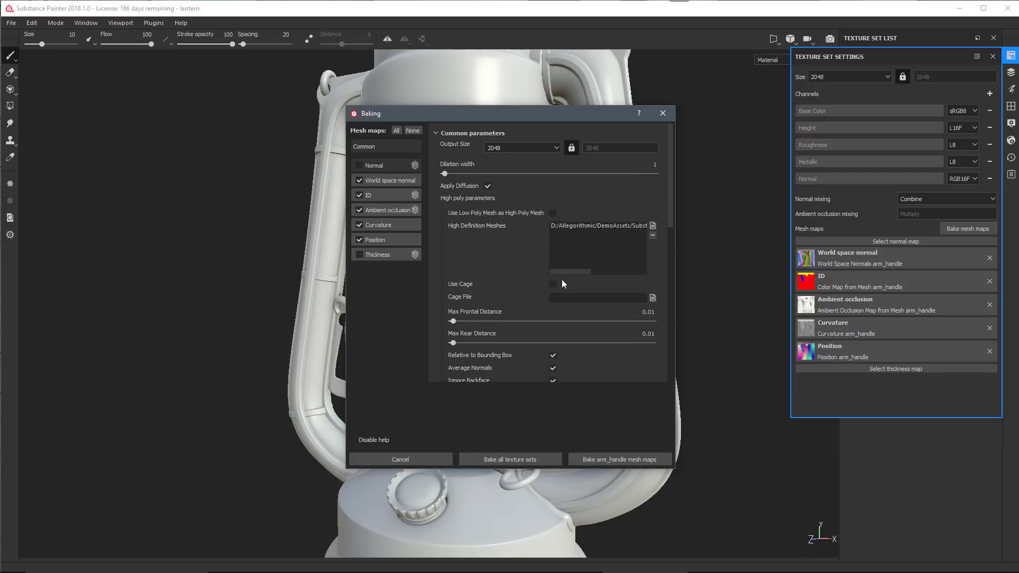
pyautogui.scroll(-3, 562, 279)
pyautogui.click(568, 308)
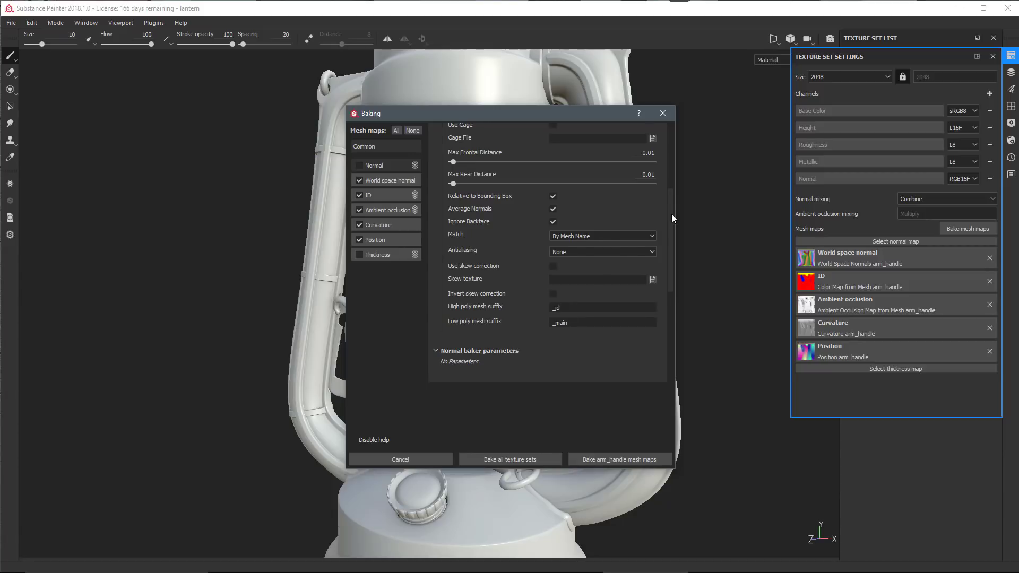
# Step: Exclude Position, Curvature, Ambient occlusion and World space normal from the bake, then bake only the ID map for all texture sets
pyautogui.moveTo(671, 214); pyautogui.dragTo(672, 137)
pyautogui.click(360, 240)
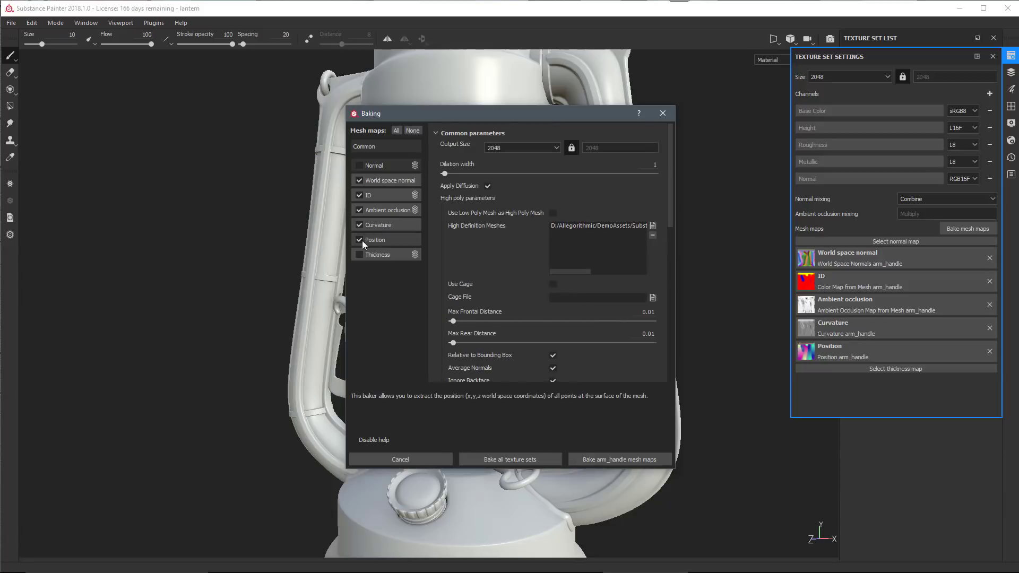
pyautogui.click(360, 225)
pyautogui.click(359, 210)
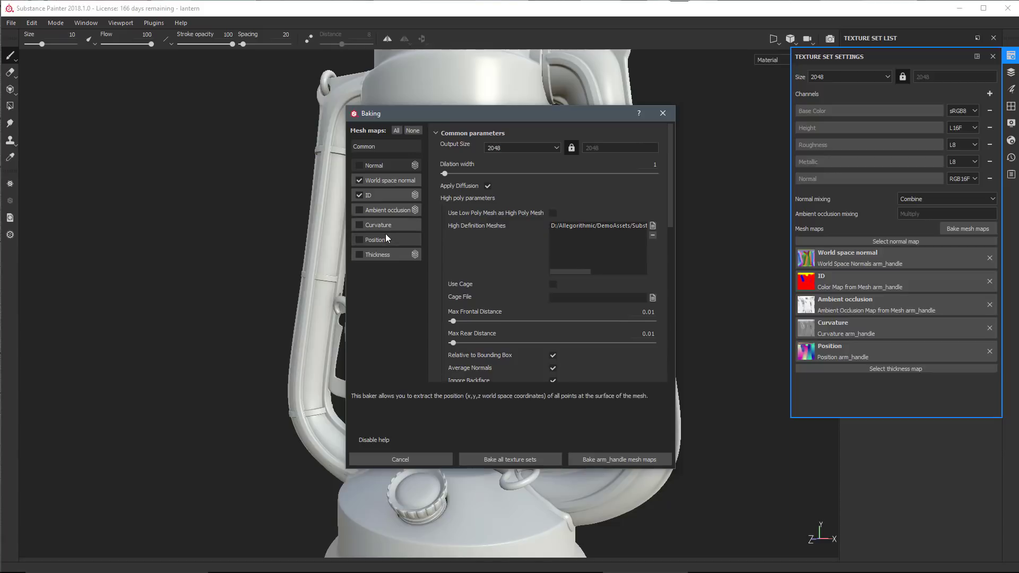
pyautogui.click(359, 181)
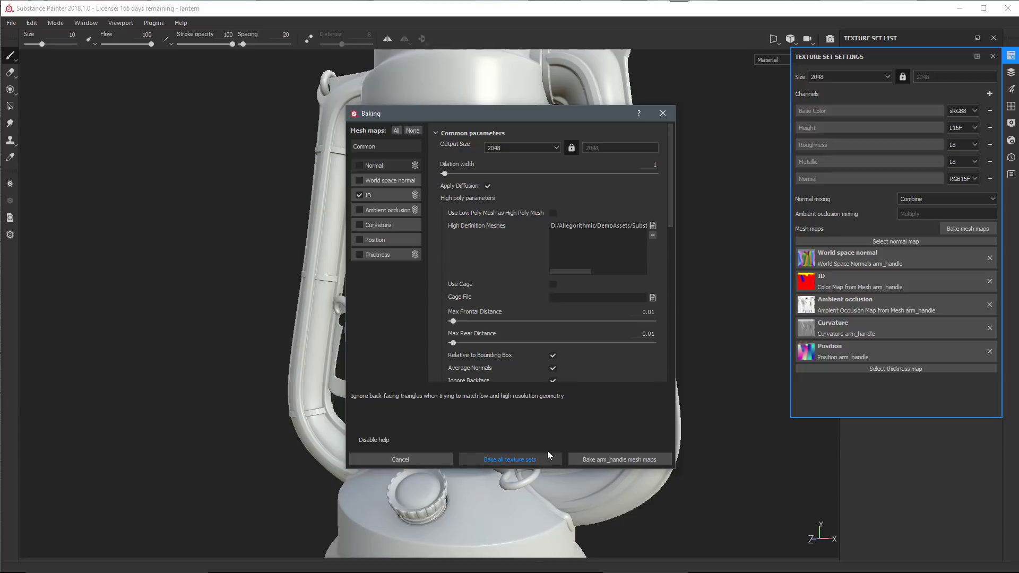
pyautogui.moveTo(672, 209); pyautogui.dragTo(661, 264)
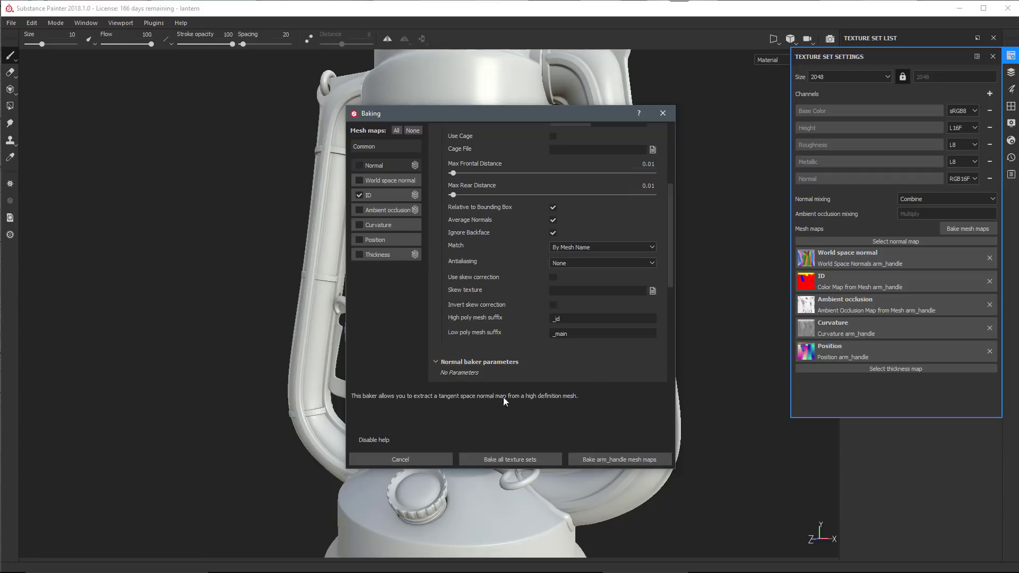
pyautogui.click(509, 457)
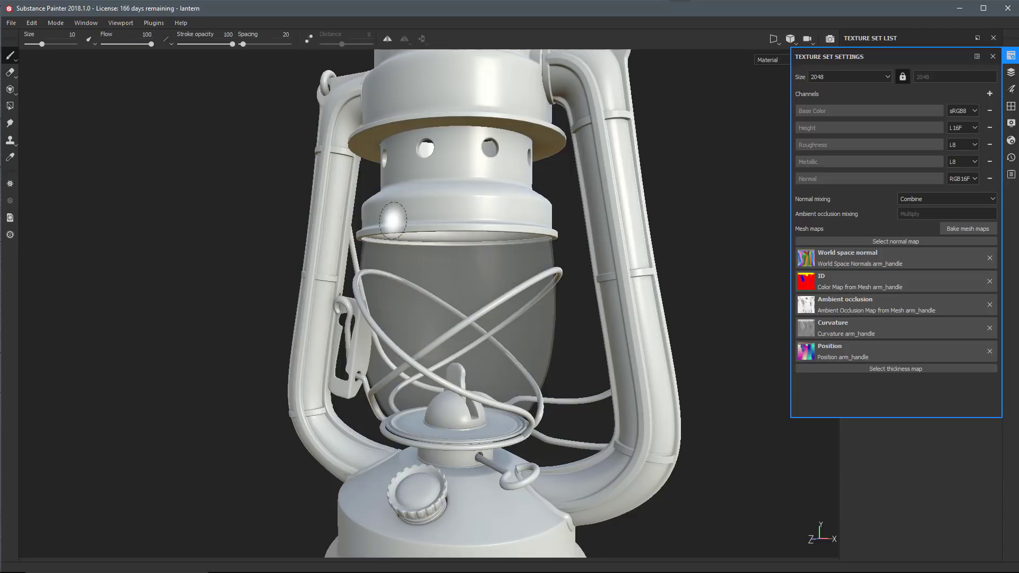
# Step: Display the rebaked ID mesh map, close the texture set settings and view the map around the wires and side bracket
pyautogui.hotkey('shift', 'b')
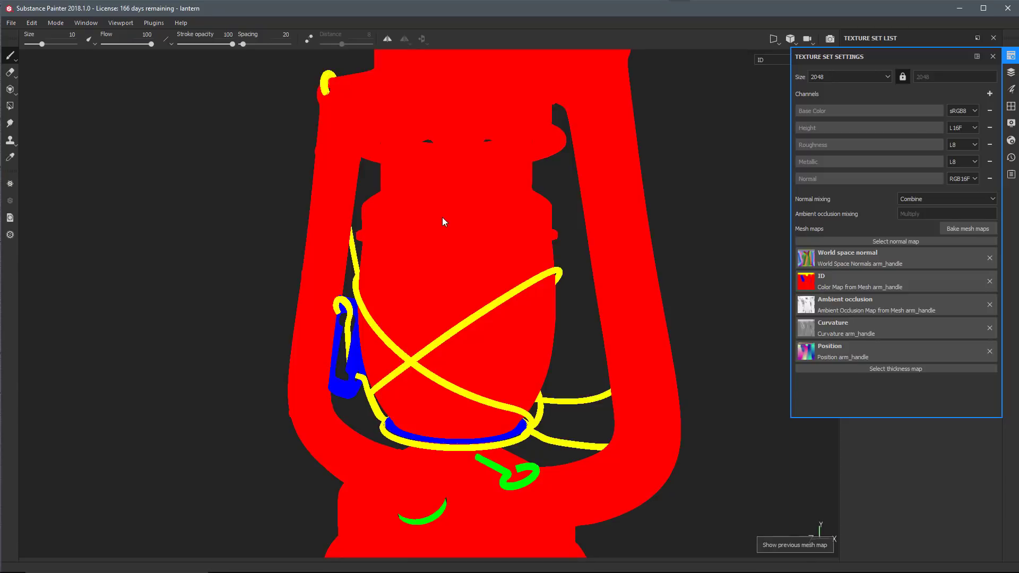
pyautogui.click(993, 57)
pyautogui.keyDown('alt'); pyautogui.moveTo(361, 316); pyautogui.dragTo(346, 328); pyautogui.keyUp('alt')
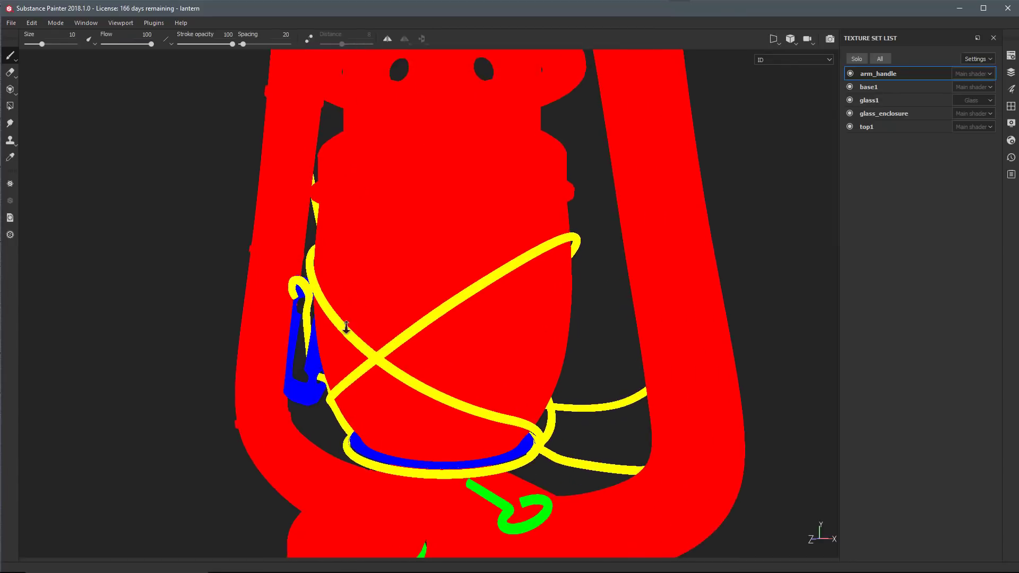
pyautogui.keyDown('alt'); pyautogui.moveTo(346, 327); pyautogui.dragTo(593, 343, button='middle'); pyautogui.keyUp('alt')
pyautogui.scroll(2, 574, 359)
pyautogui.keyDown('alt'); pyautogui.moveTo(573, 358); pyautogui.dragTo(494, 349); pyautogui.keyUp('alt')
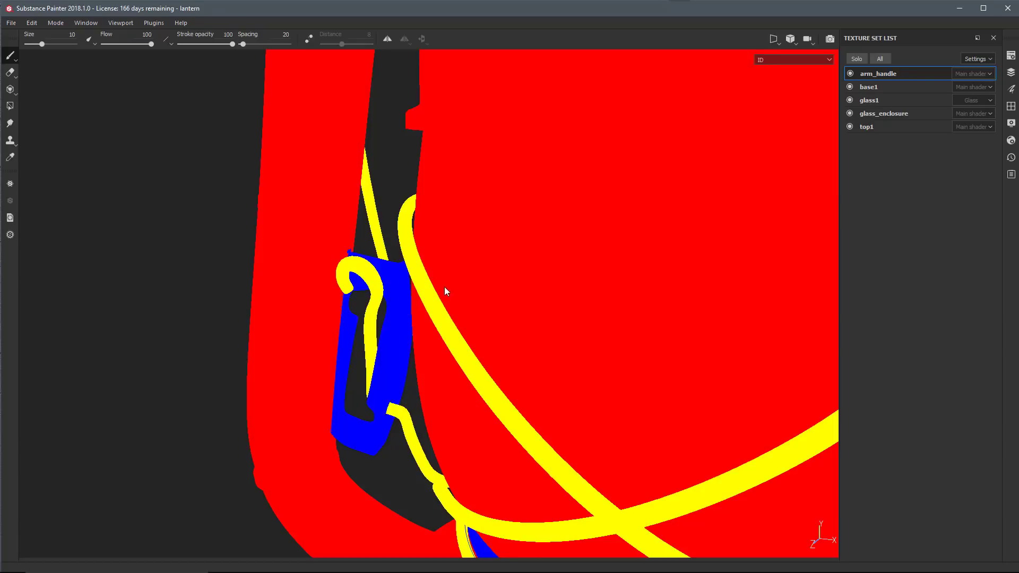
# Step: Examine the rebaked ID map's color edges up close on the bracket's wire hook, then view the whole lantern
pyautogui.keyDown('alt'); pyautogui.moveTo(353, 271); pyautogui.dragTo(539, 503, button='right'); pyautogui.keyUp('alt')
pyautogui.keyDown('alt'); pyautogui.moveTo(467, 440); pyautogui.dragTo(382, 281); pyautogui.keyUp('alt')
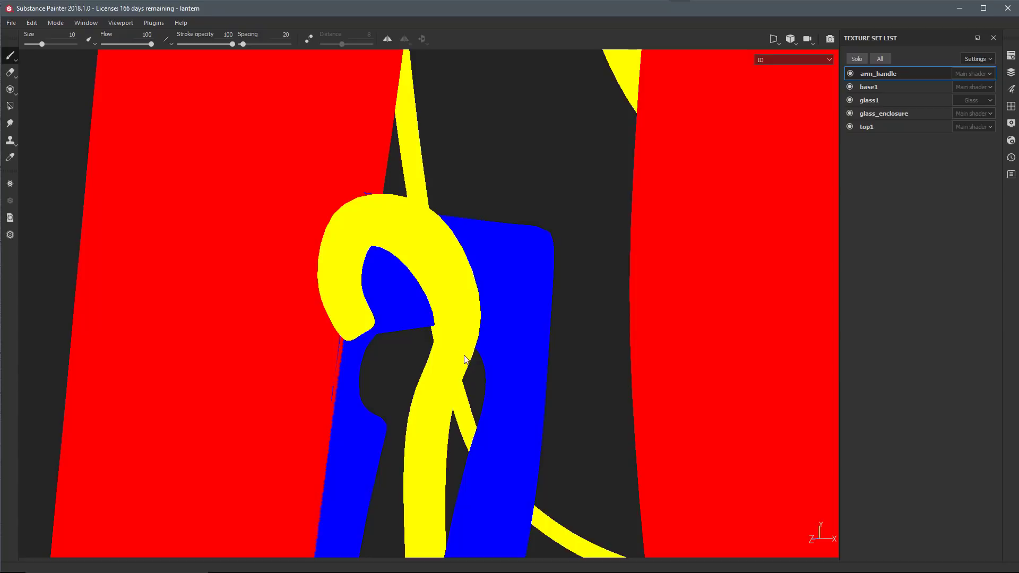
pyautogui.keyDown('alt'); pyautogui.moveTo(632, 398); pyautogui.dragTo(276, 69, button='right'); pyautogui.keyUp('alt')
pyautogui.keyDown('alt'); pyautogui.moveTo(542, 275); pyautogui.dragTo(455, 282); pyautogui.keyUp('alt')
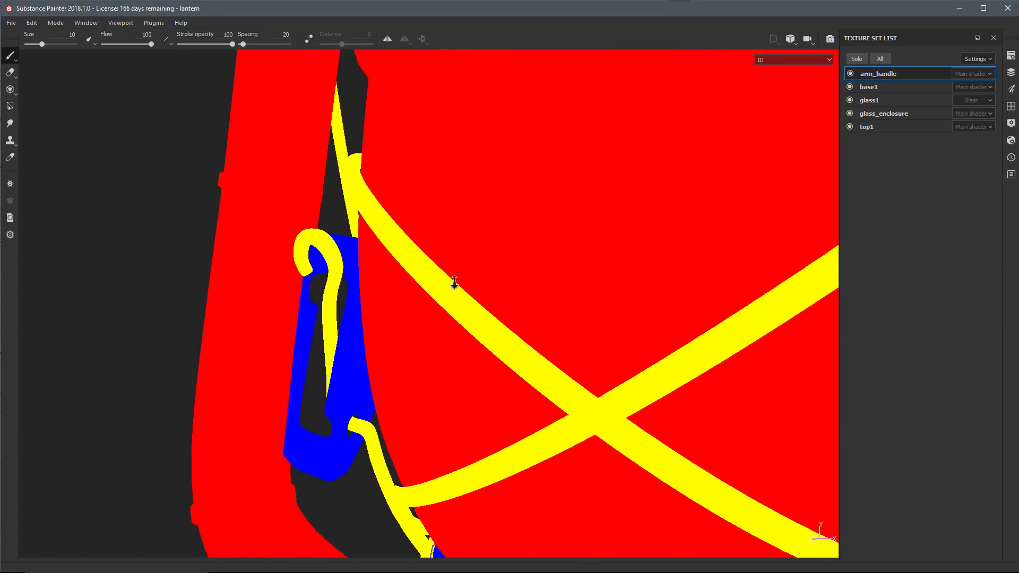
pyautogui.keyDown('alt'); pyautogui.moveTo(455, 282); pyautogui.dragTo(221, 23, button='right'); pyautogui.keyUp('alt')
pyautogui.keyDown('alt'); pyautogui.moveTo(637, 414); pyautogui.dragTo(487, 265, button='right'); pyautogui.keyUp('alt')
pyautogui.keyDown('alt'); pyautogui.moveTo(557, 322); pyautogui.dragTo(471, 296, button='middle'); pyautogui.keyUp('alt')
pyautogui.keyDown('alt'); pyautogui.moveTo(470, 296); pyautogui.dragTo(442, 269, button='right'); pyautogui.keyUp('alt')
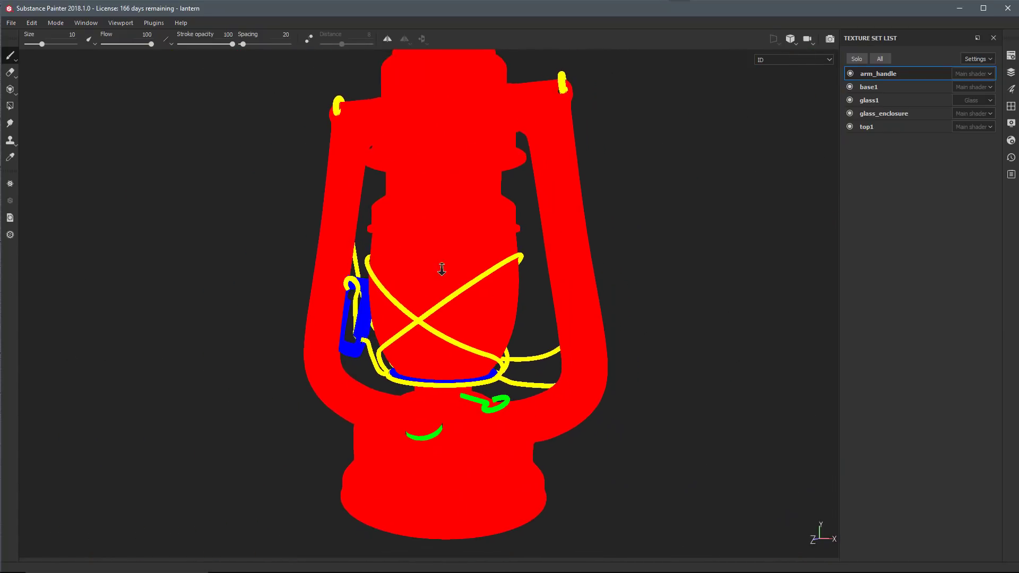
# Step: Open the texture set settings for arm_handle
pyautogui.click(1011, 56)
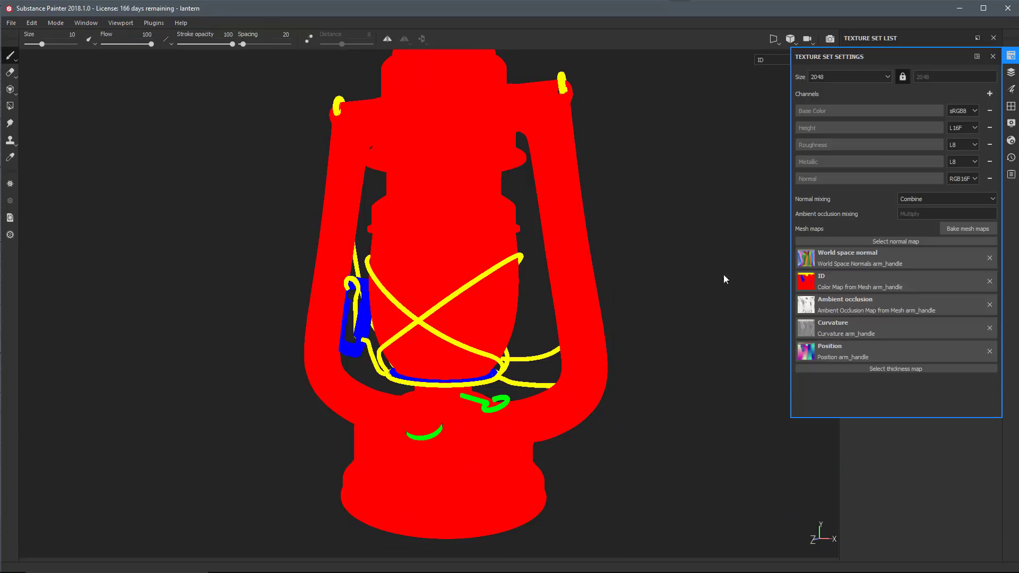